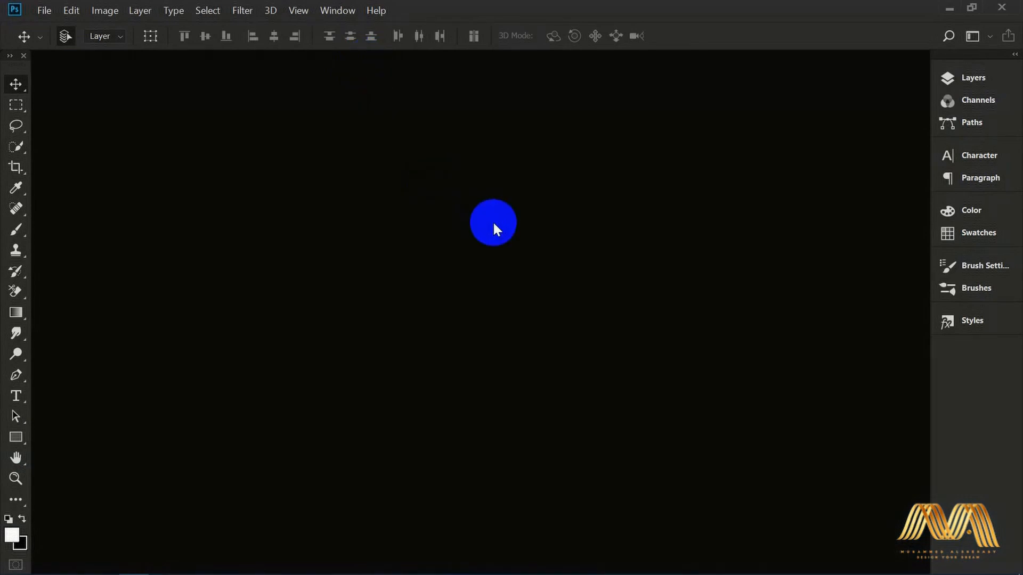
Step: Open the image 1 (7) from Downloads and show it in full screen mode with the interface visible
{"action": "double_click", "coordinate": [527, 285]}
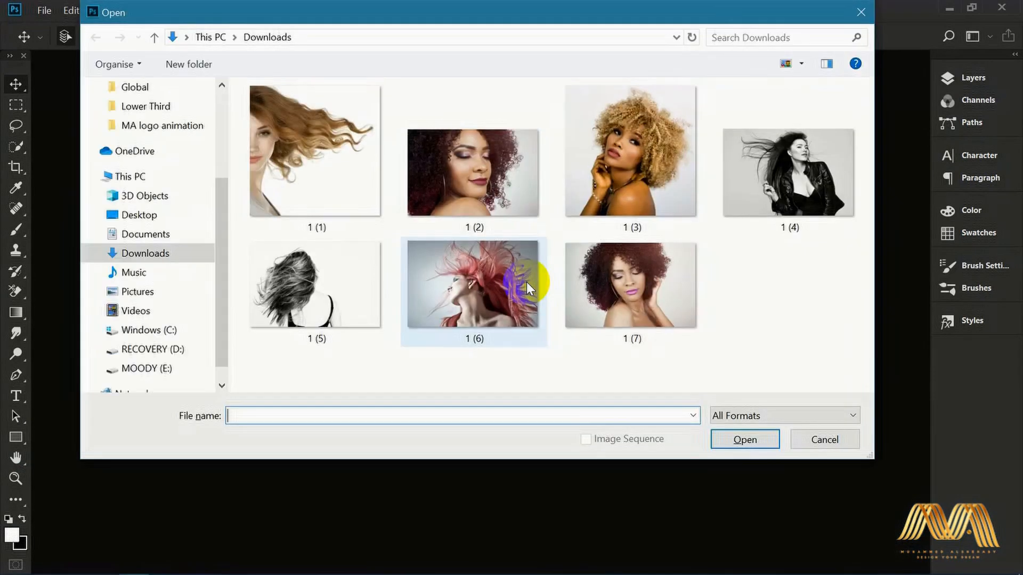
{"action": "double_click", "coordinate": [628, 295]}
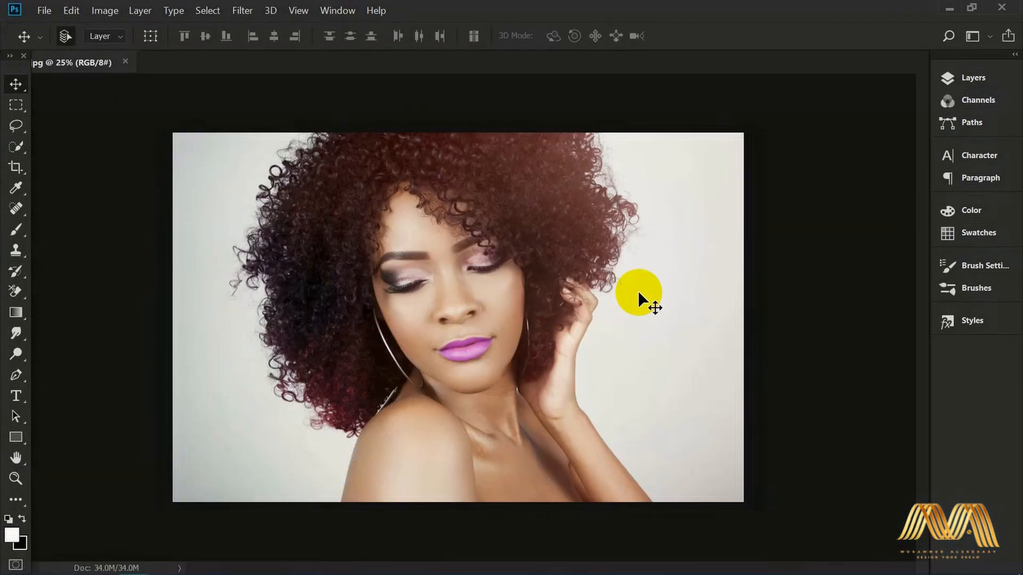
{"action": "key", "text": "f"}
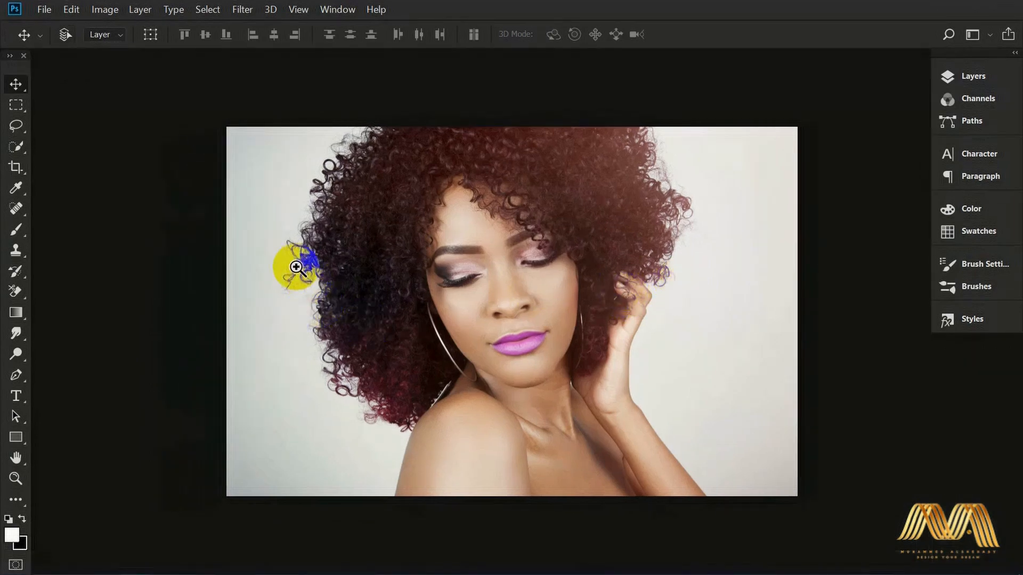
Step: Examine the fine curls along the hair's outer edge up close, then fit the whole photo in view
{"action": "left_click", "coordinate": [341, 295], "text": "ctrl"}
{"action": "left_click_drag", "start_coordinate": [337, 367], "coordinate": [341, 205]}
{"action": "left_click", "coordinate": [358, 392], "text": "ctrl"}
{"action": "left_click_drag", "start_coordinate": [461, 329], "coordinate": [418, 409]}
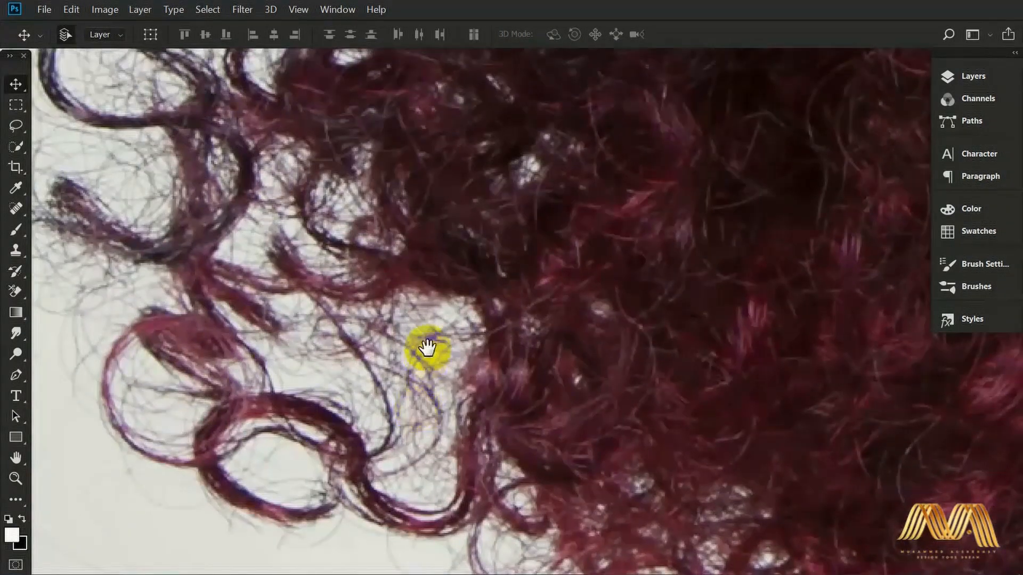
{"action": "left_click_drag", "start_coordinate": [455, 271], "coordinate": [312, 309]}
{"action": "left_click_drag", "start_coordinate": [504, 209], "coordinate": [651, 463]}
{"action": "left_click_drag", "start_coordinate": [440, 199], "coordinate": [826, 535]}
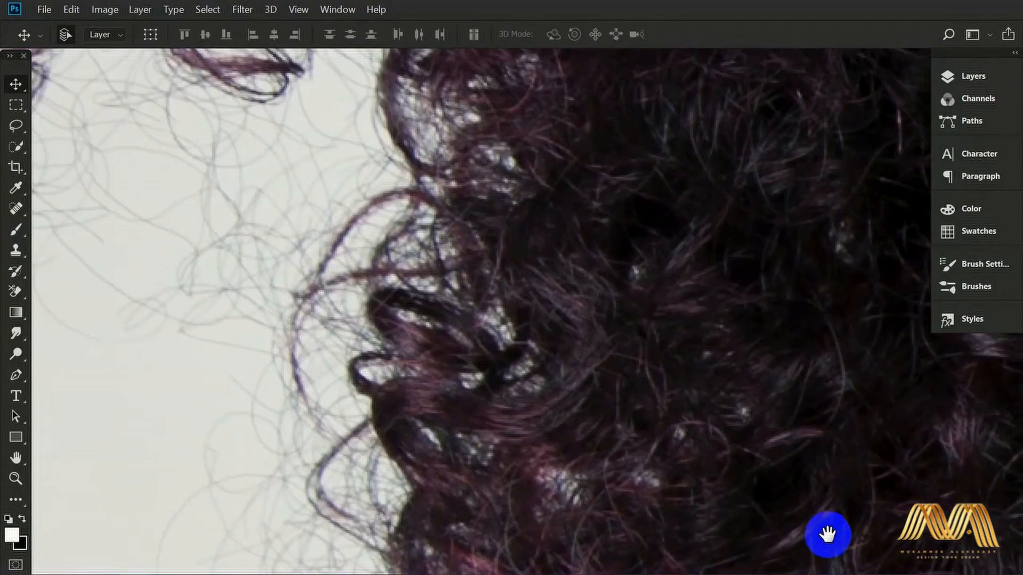
{"action": "left_click_drag", "start_coordinate": [579, 276], "coordinate": [735, 252]}
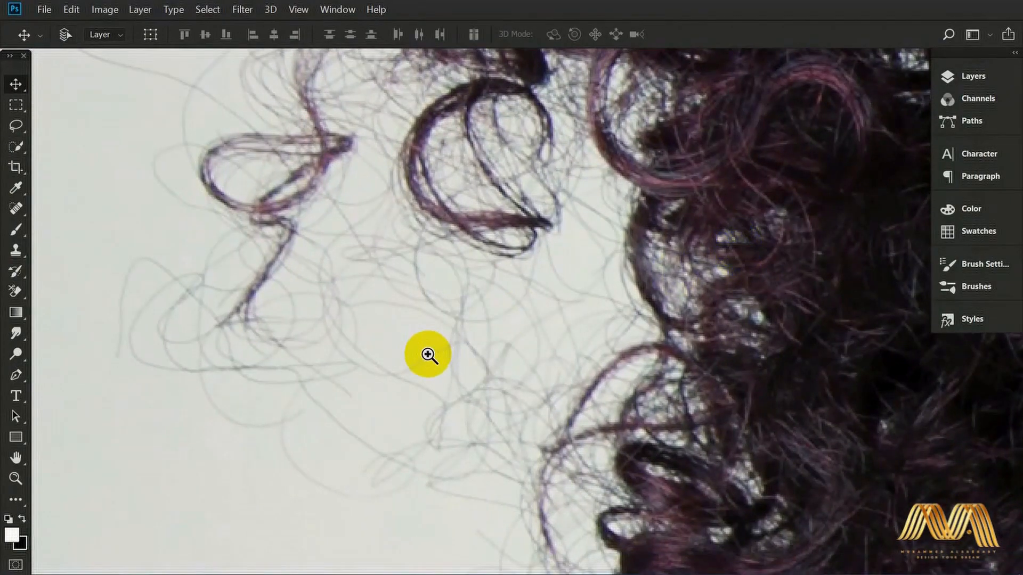
{"action": "left_click_drag", "start_coordinate": [429, 354], "coordinate": [547, 353]}
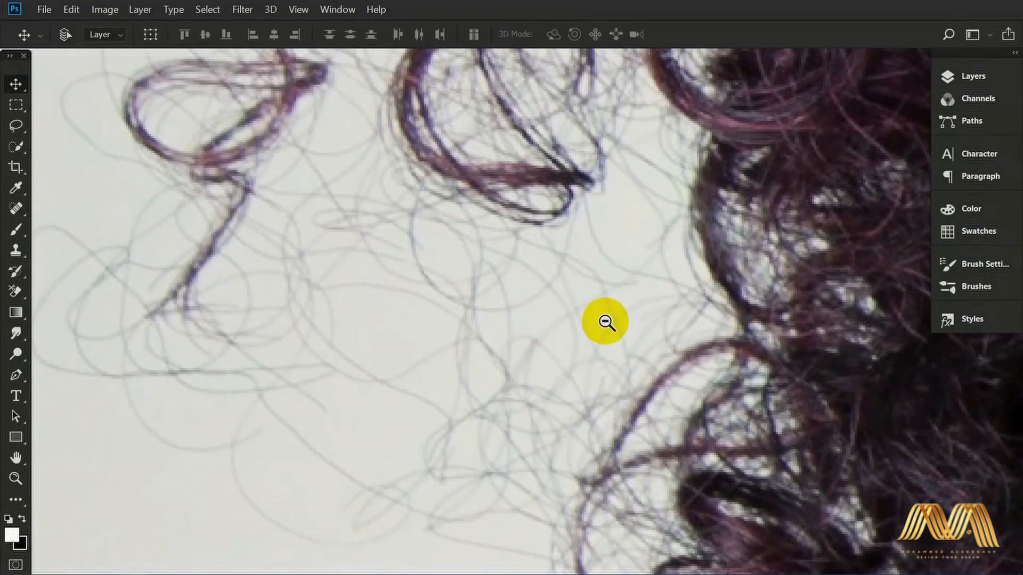
{"action": "scroll", "coordinate": [604, 321], "scroll_direction": "down", "scroll_amount": 4}
{"action": "key", "text": "ctrl+0"}
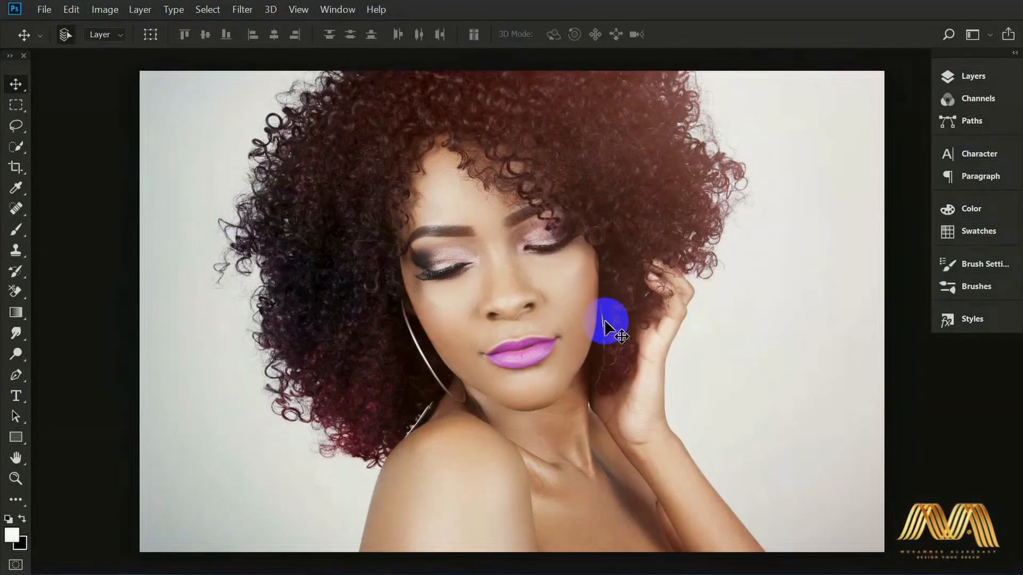
Step: Unlock the Background layer to turn it into a regular layer
{"action": "left_click_drag", "start_coordinate": [606, 320], "coordinate": [516, 319]}
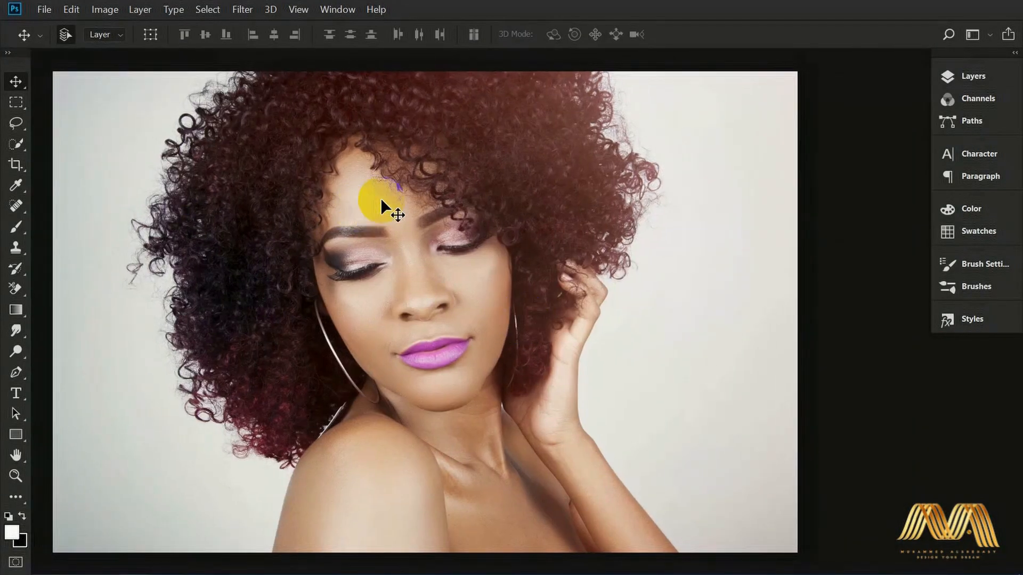
{"action": "mouse_move", "coordinate": [613, 227]}
{"action": "left_mouse_down"}
{"action": "mouse_move", "coordinate": [603, 243]}
{"action": "mouse_move", "coordinate": [611, 235]}
{"action": "left_mouse_up"}
{"action": "left_click", "coordinate": [978, 76]}
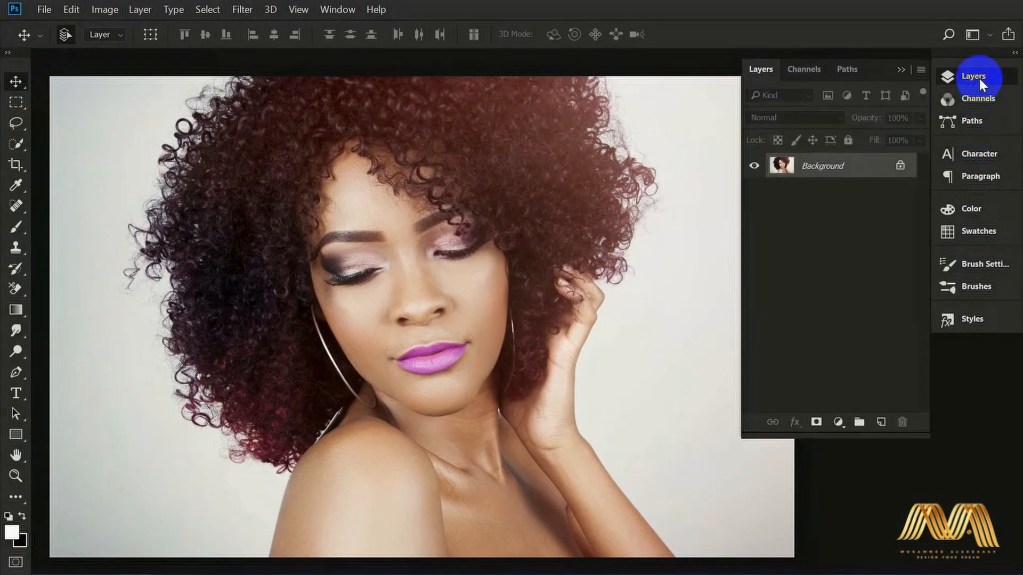
{"action": "left_click", "coordinate": [900, 169]}
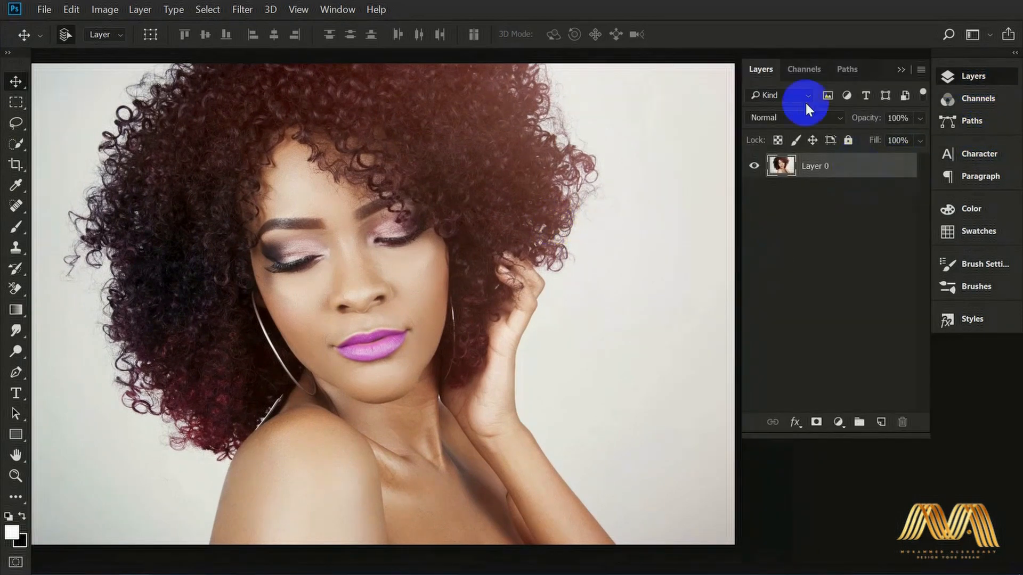
Step: Display the list of the image's colour channels
{"action": "left_click", "coordinate": [809, 69]}
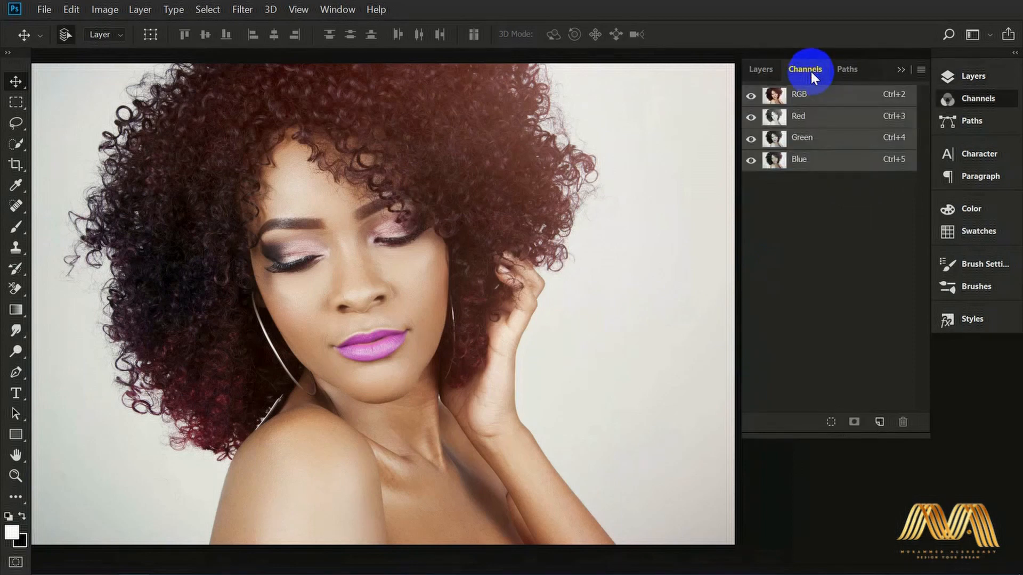
{"action": "double_click", "coordinate": [812, 71]}
{"action": "left_click", "coordinate": [336, 11]}
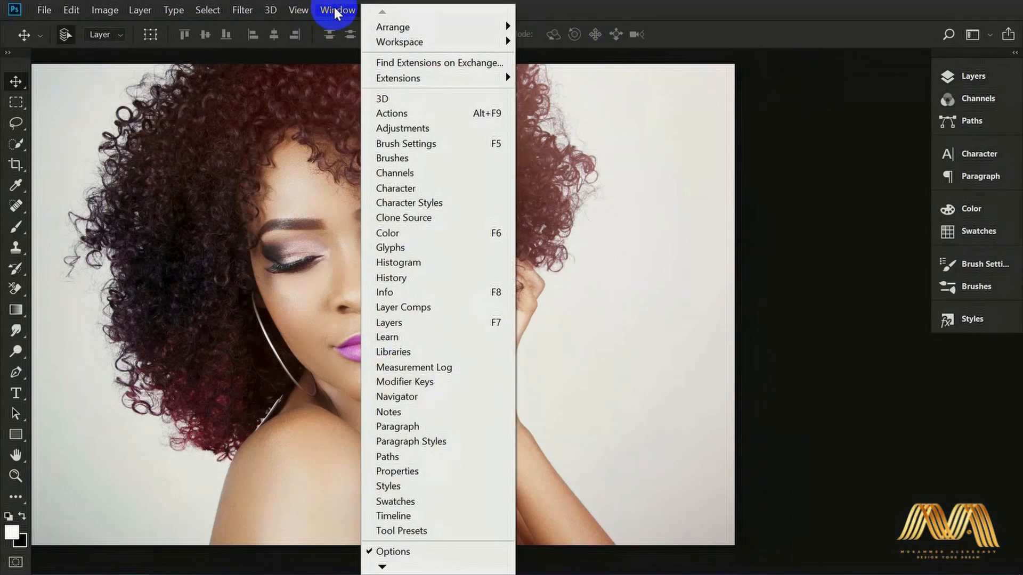
{"action": "left_click", "coordinate": [450, 171]}
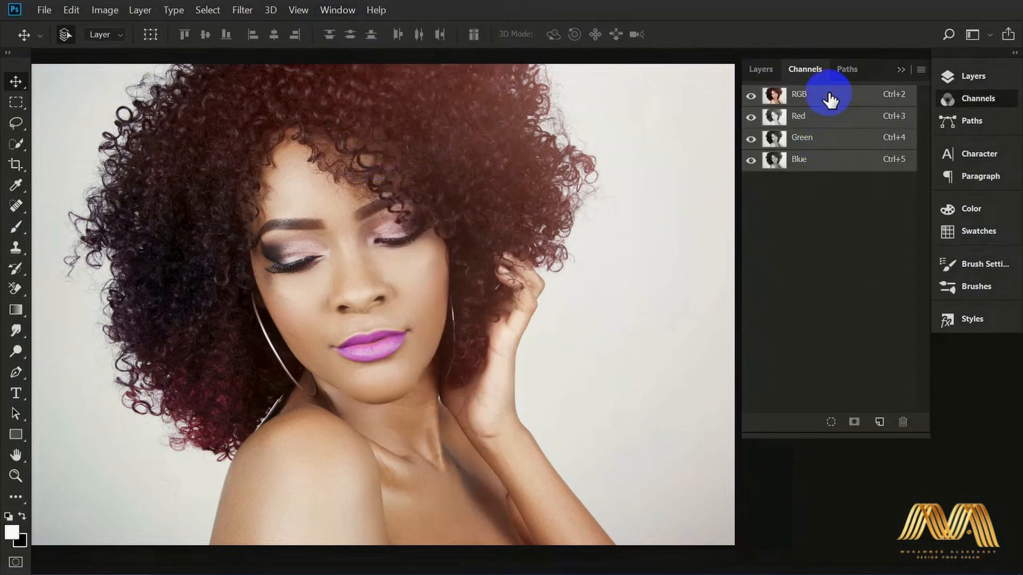
Step: View the Red, Green and Blue channels one at a time to compare contrast between hair and background
{"action": "left_click", "coordinate": [528, 214], "text": "alt"}
{"action": "left_click_drag", "start_coordinate": [534, 217], "coordinate": [529, 224]}
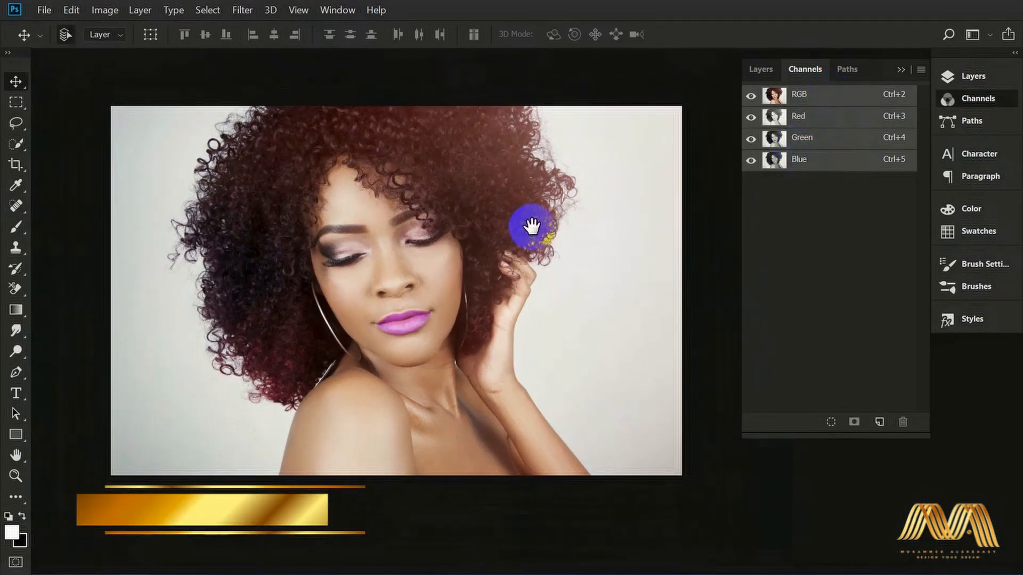
{"action": "left_click", "coordinate": [826, 121]}
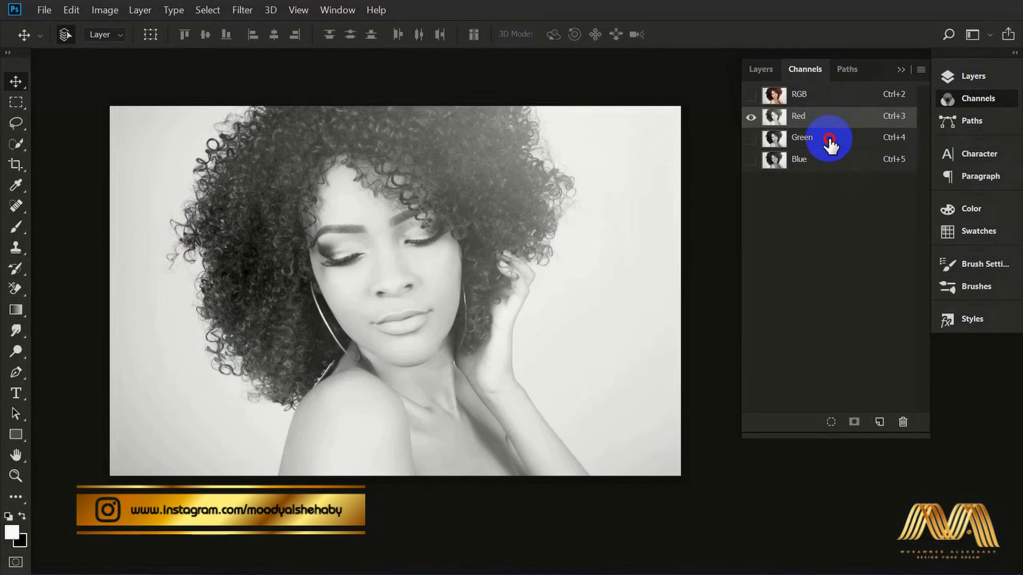
{"action": "left_click", "coordinate": [830, 140]}
{"action": "left_click", "coordinate": [834, 162]}
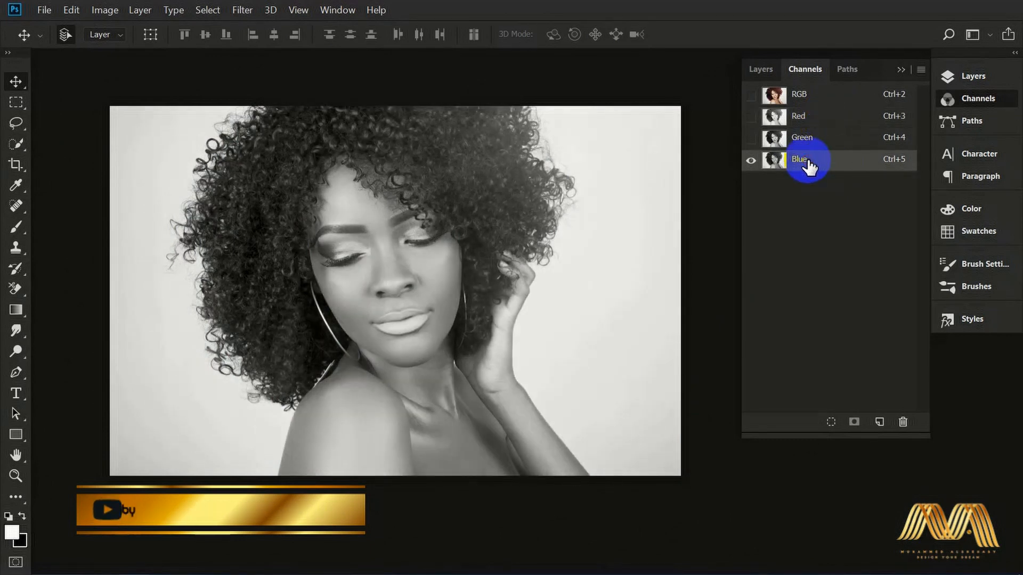
Step: Duplicate the Blue channel as "Blue copy" within 1 (7).jpg and leave only that copy visible
{"action": "left_click_drag", "start_coordinate": [835, 167], "coordinate": [878, 422]}
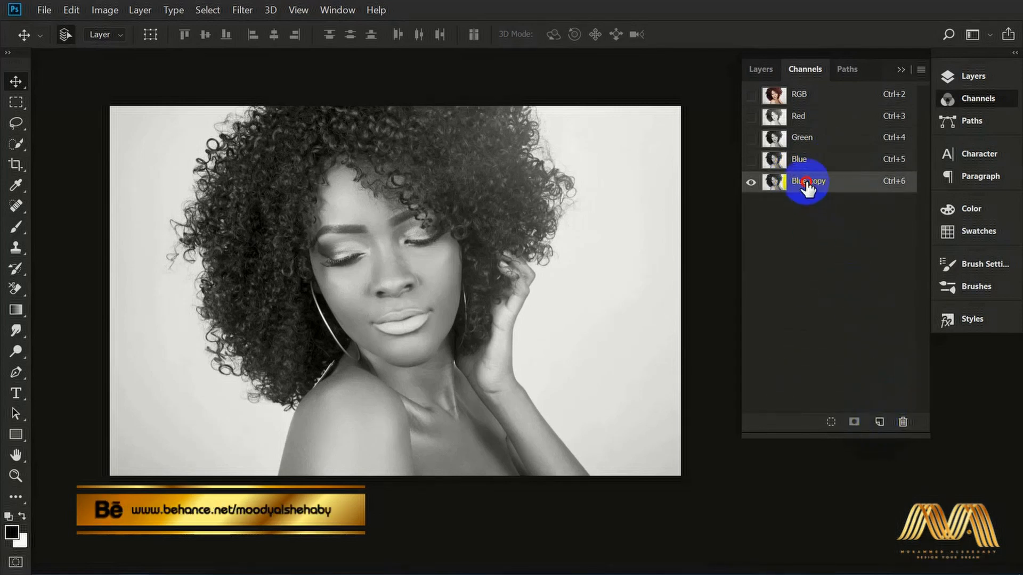
{"action": "key", "text": "ctrl+z"}
{"action": "left_click", "coordinate": [823, 160]}
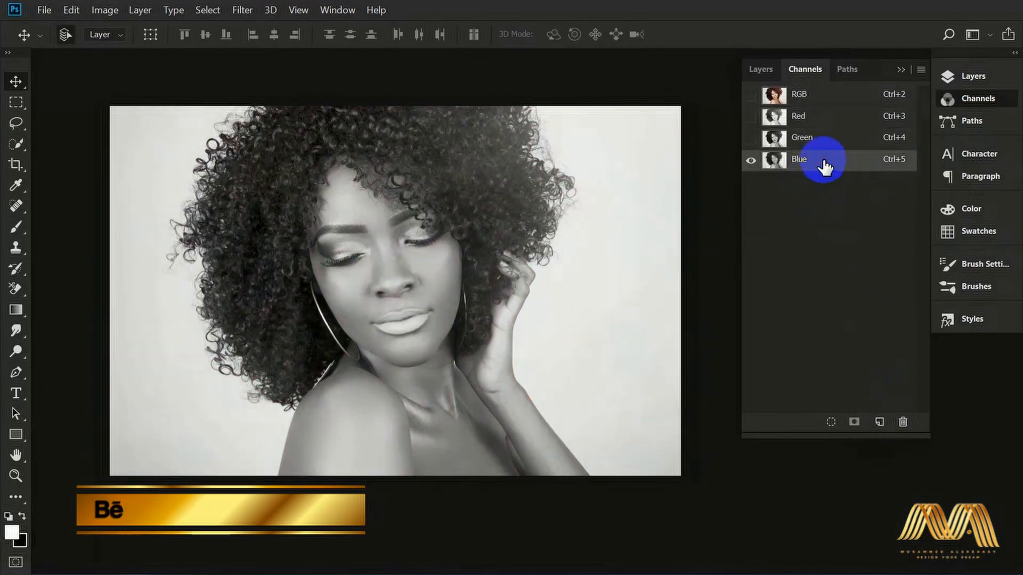
{"action": "right_click", "coordinate": [824, 170]}
{"action": "left_click", "coordinate": [831, 177]}
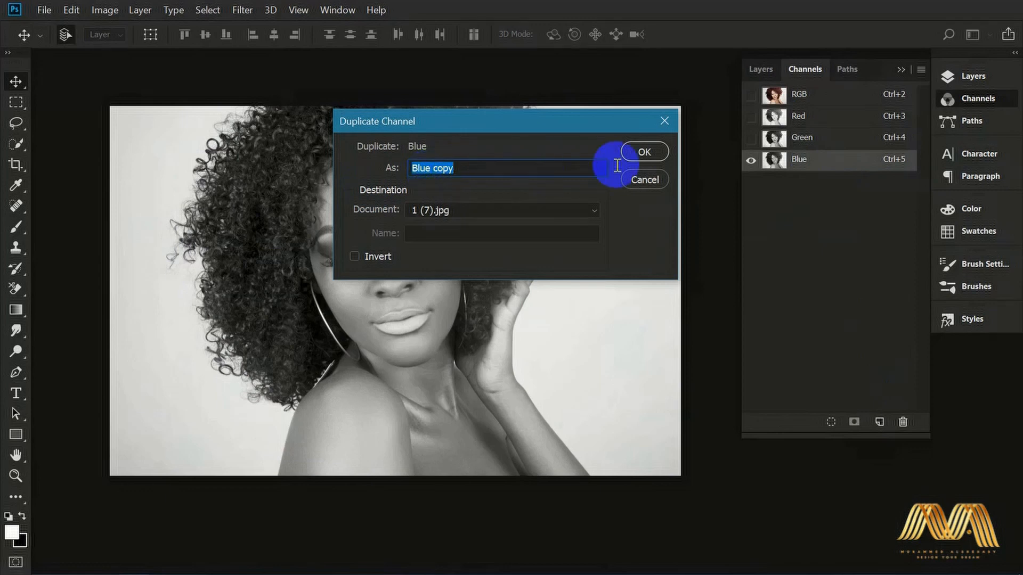
{"action": "left_click", "coordinate": [645, 152]}
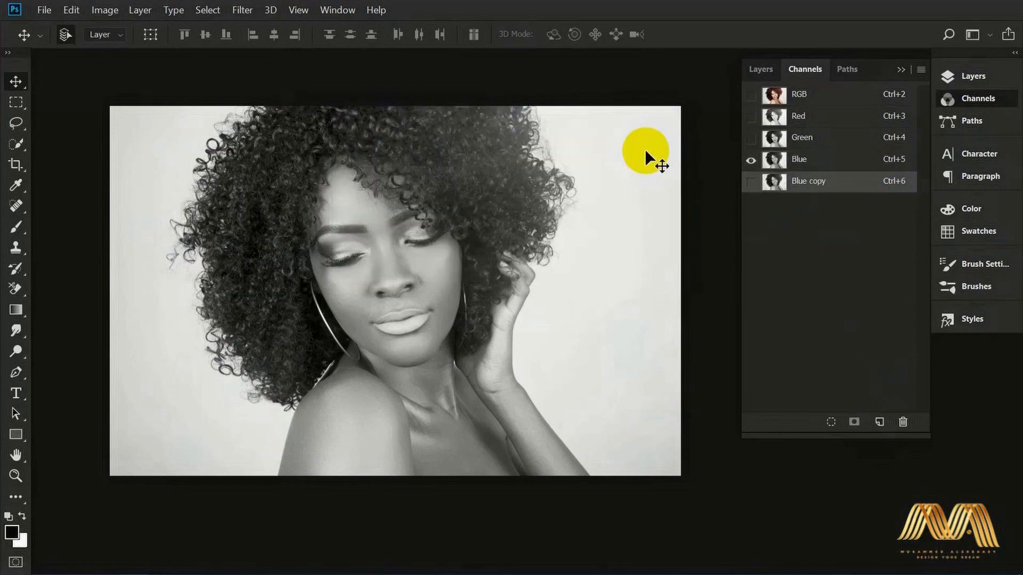
{"action": "left_click", "coordinate": [750, 181]}
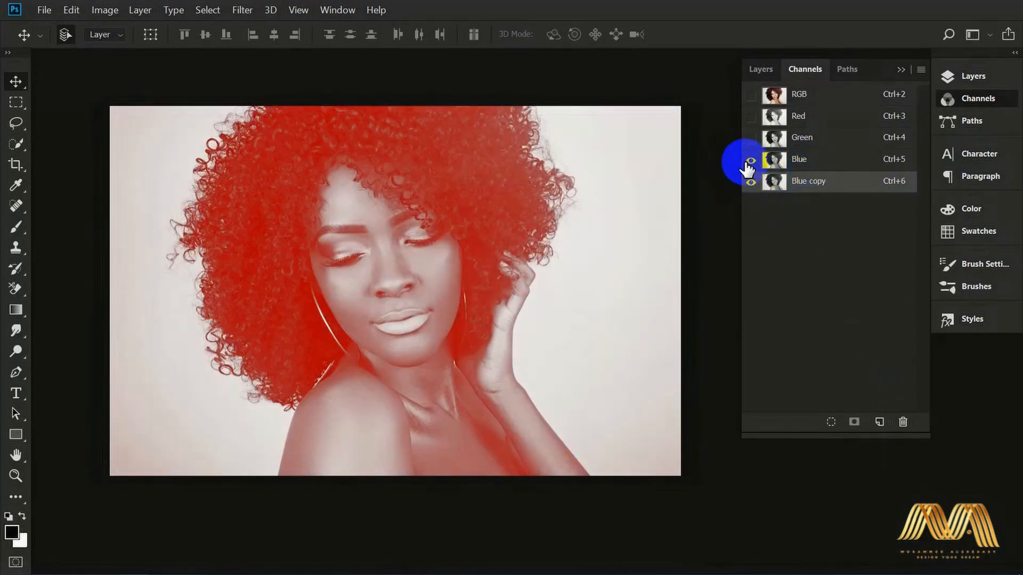
{"action": "left_click", "coordinate": [752, 160]}
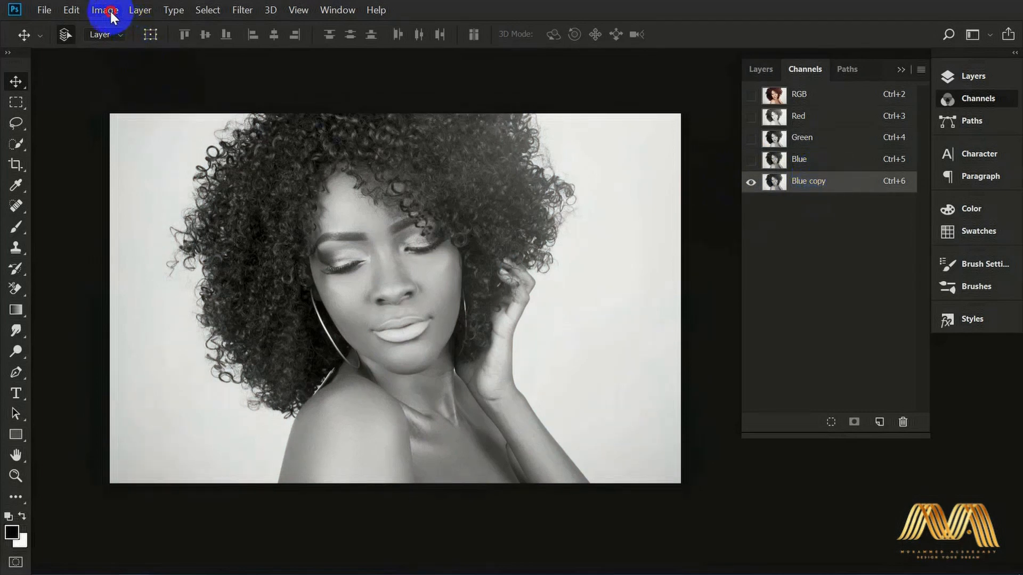
Step: Apply a Levels adjustment to the Blue copy channel with input black at 141 and input white at 205
{"action": "left_click", "coordinate": [109, 11]}
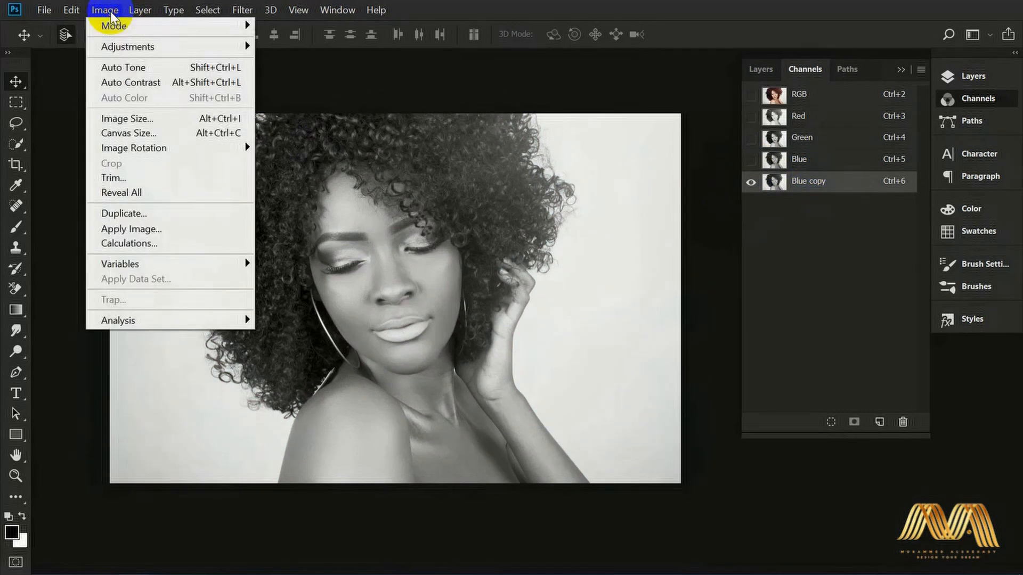
{"action": "mouse_move", "coordinate": [139, 46]}
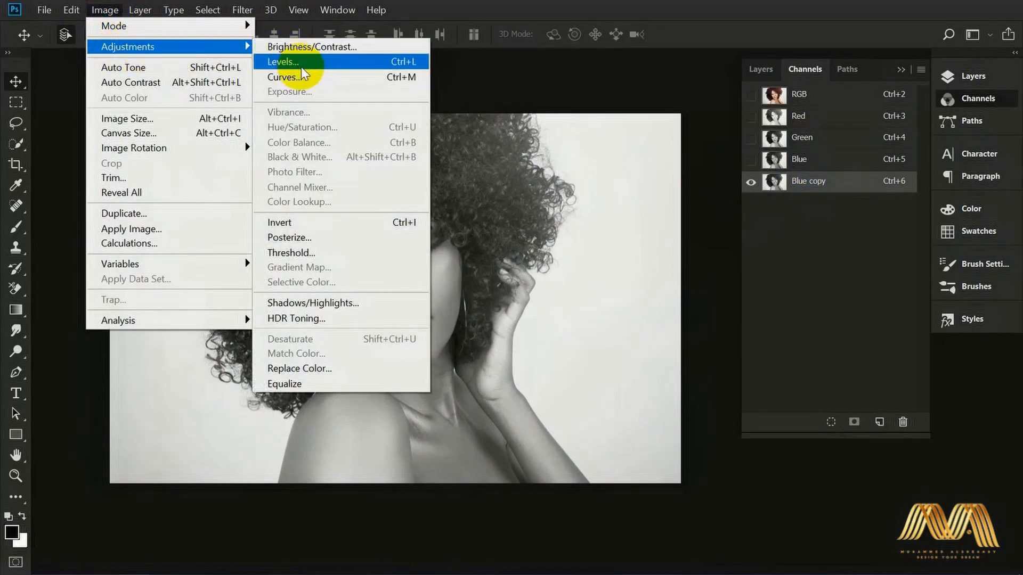
{"action": "left_click", "coordinate": [400, 63]}
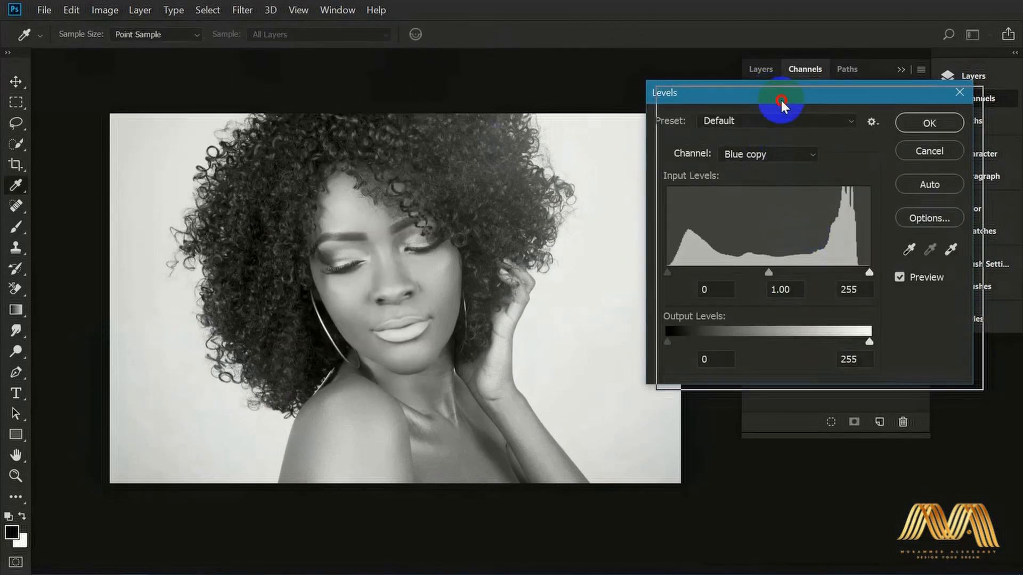
{"action": "left_click_drag", "start_coordinate": [772, 94], "coordinate": [803, 99]}
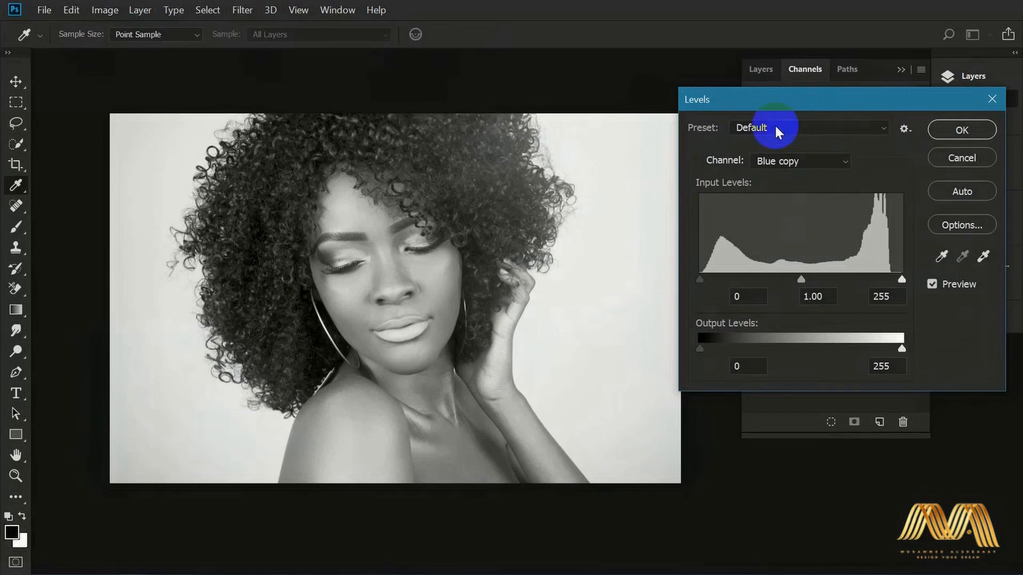
{"action": "left_click_drag", "start_coordinate": [707, 281], "coordinate": [789, 284]}
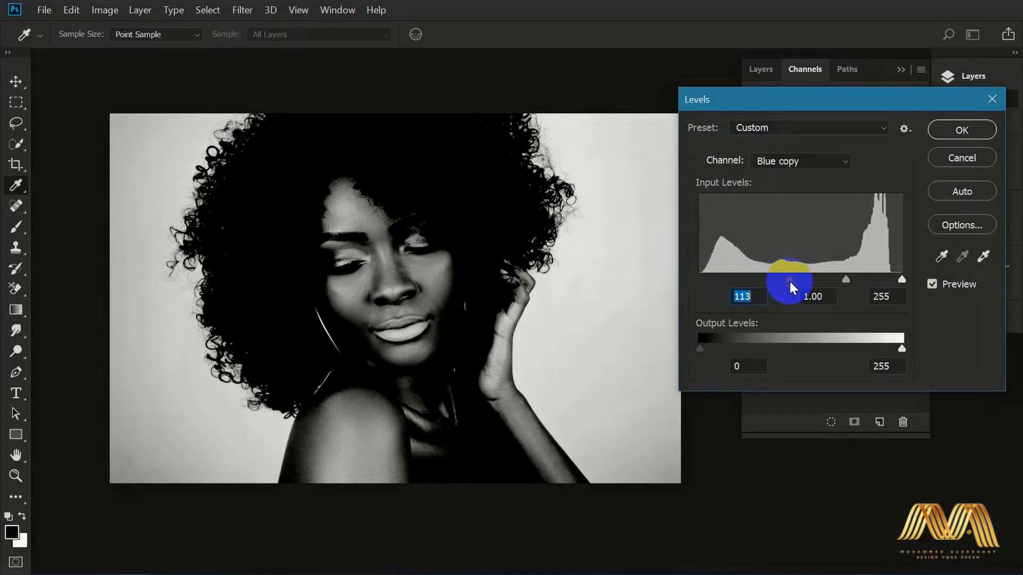
{"action": "left_click_drag", "start_coordinate": [901, 279], "coordinate": [868, 280]}
{"action": "left_click", "coordinate": [550, 201], "text": "ctrl"}
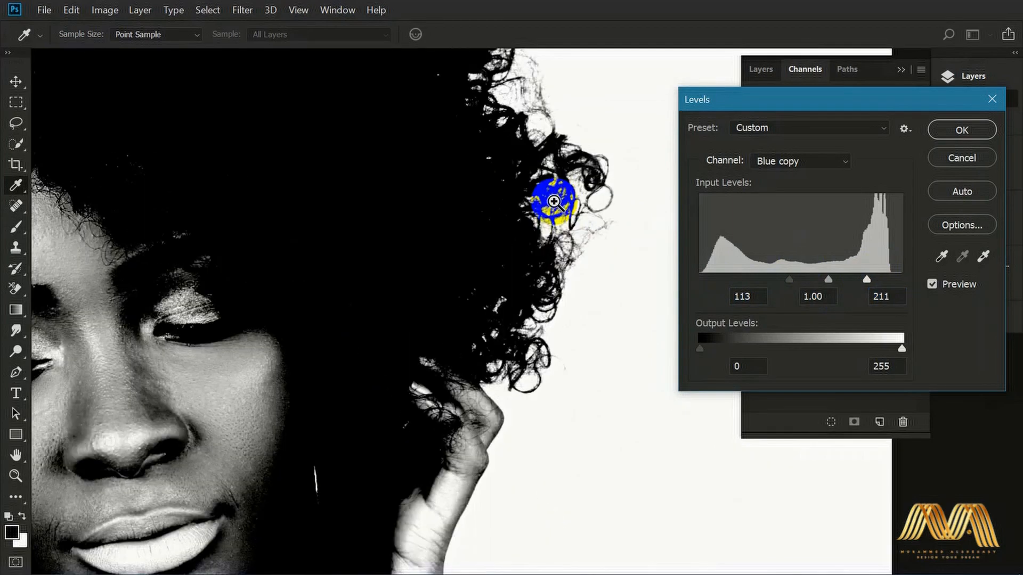
{"action": "left_click_drag", "start_coordinate": [545, 234], "coordinate": [513, 313]}
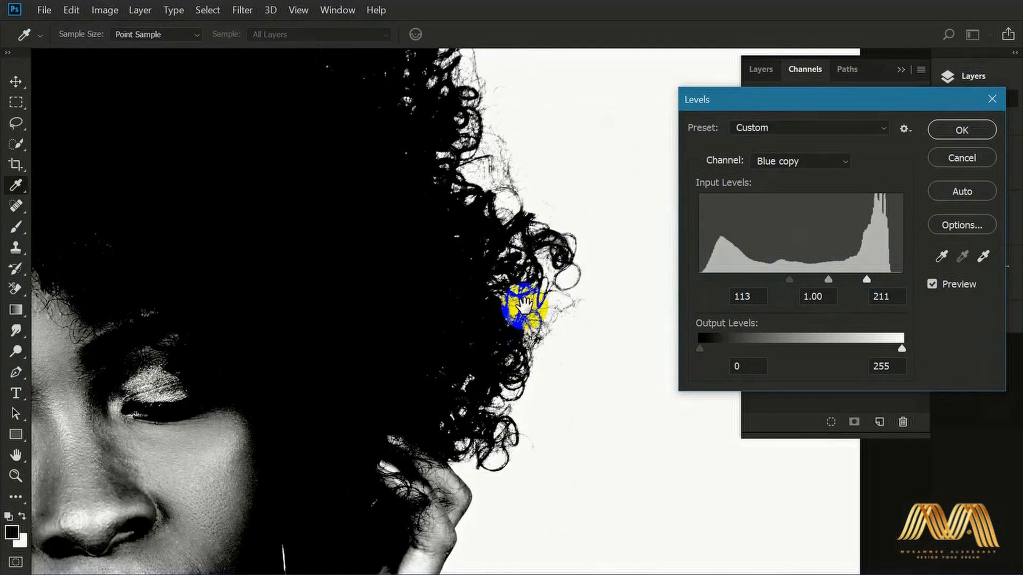
{"action": "left_click_drag", "start_coordinate": [788, 280], "coordinate": [862, 279]}
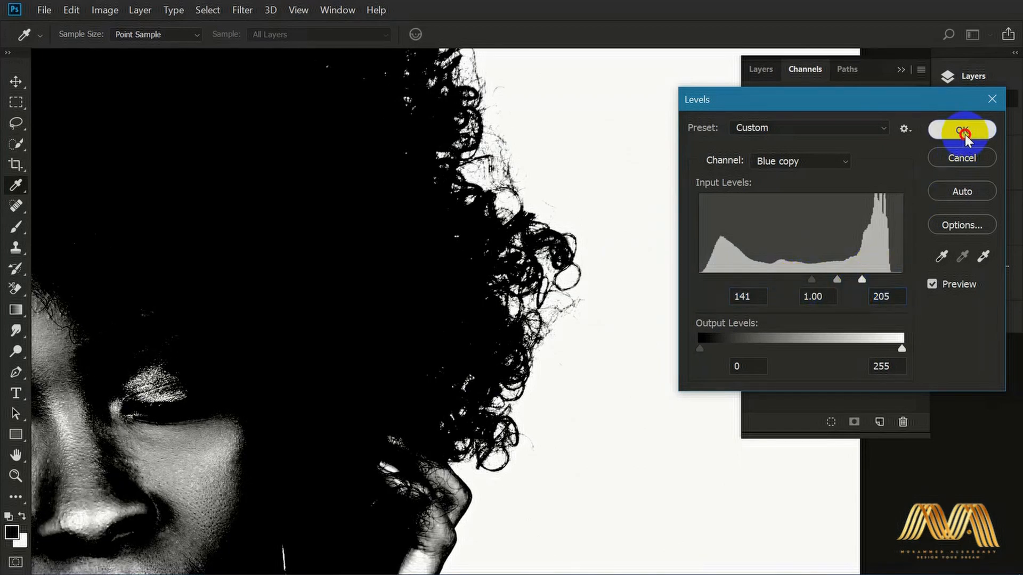
{"action": "left_click", "coordinate": [966, 135]}
Step: Examine the face, shoulder, hand and hair edges in the Blue copy channel for areas that are not black
{"action": "left_click", "coordinate": [397, 306], "text": "alt"}
{"action": "left_click", "coordinate": [397, 306], "text": "alt"}
{"action": "left_click", "coordinate": [397, 306], "text": "alt"}
{"action": "left_click_drag", "start_coordinate": [358, 334], "coordinate": [471, 258]}
{"action": "left_click", "coordinate": [410, 354], "text": "ctrl"}
{"action": "left_click", "coordinate": [409, 356], "text": "ctrl"}
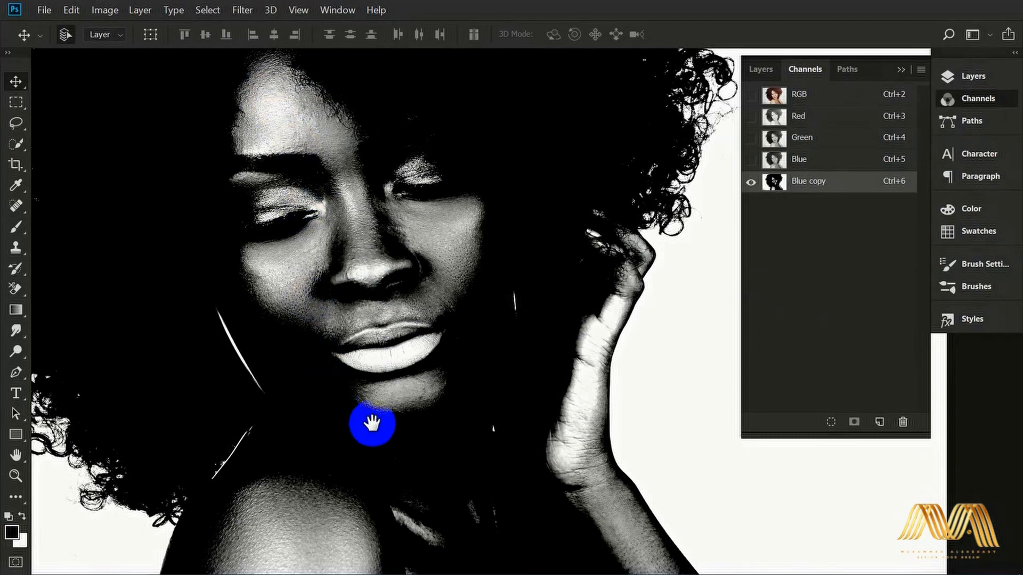
{"action": "left_click_drag", "start_coordinate": [418, 430], "coordinate": [484, 240]}
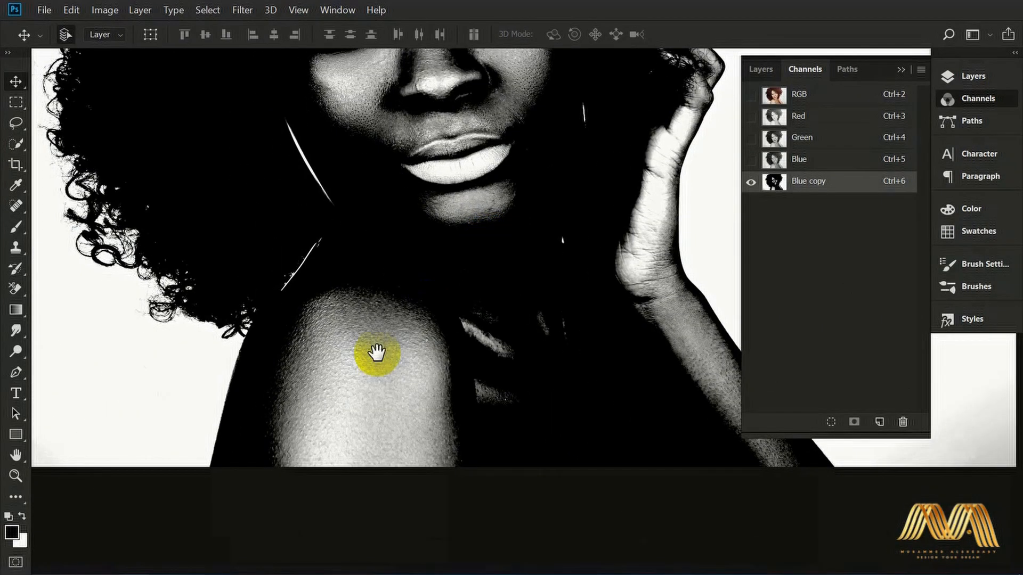
{"action": "left_click", "coordinate": [510, 382], "text": "alt"}
{"action": "left_click", "coordinate": [510, 382], "text": "alt"}
{"action": "left_click_drag", "start_coordinate": [522, 297], "coordinate": [459, 341]}
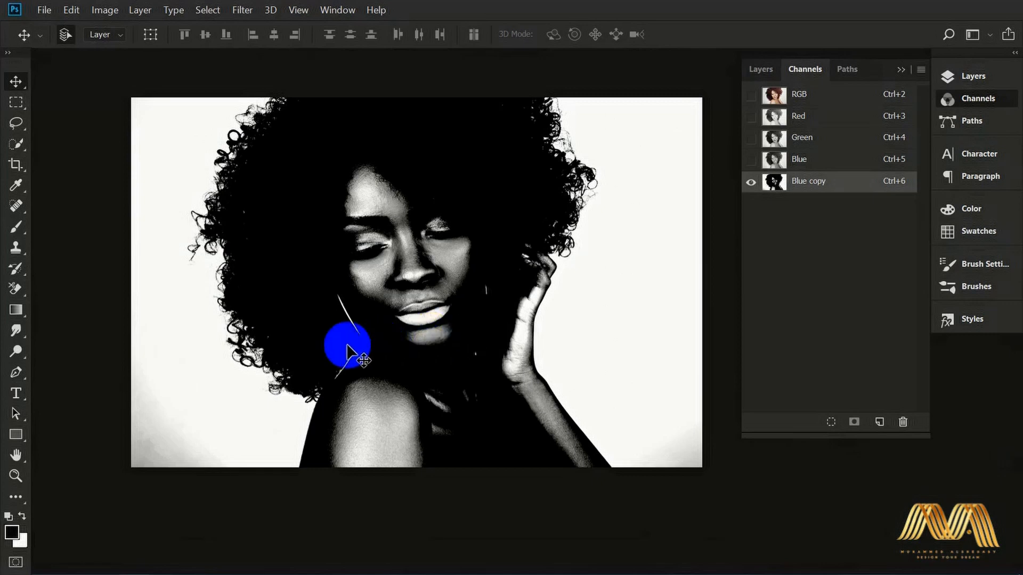
Step: Paint the face, neck and shoulder solid black in the Blue copy channel with a soft 600 px brush
{"action": "key", "text": "b"}
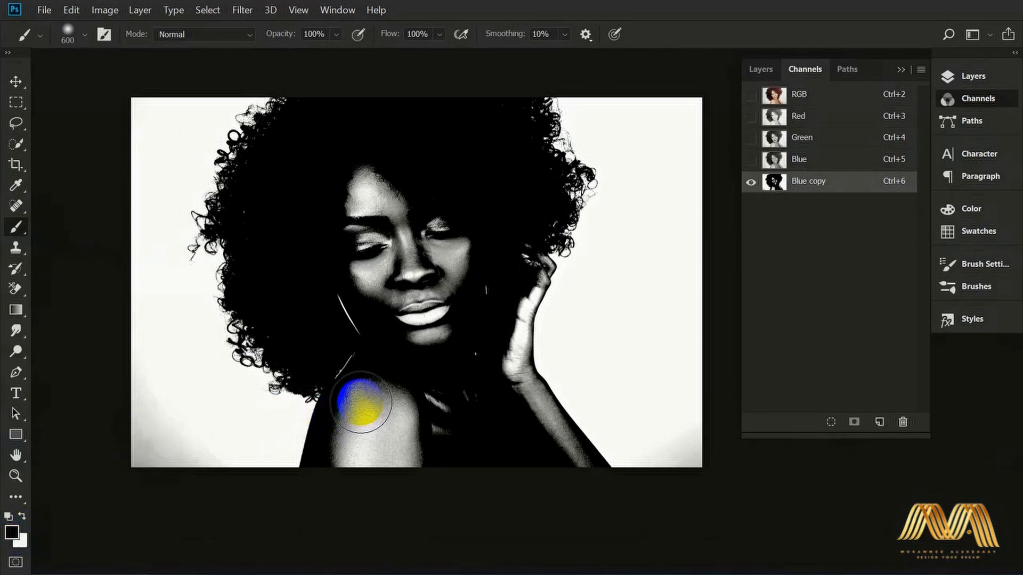
{"action": "mouse_move", "coordinate": [360, 392]}
{"action": "left_mouse_down"}
{"action": "mouse_move", "coordinate": [345, 421]}
{"action": "mouse_move", "coordinate": [406, 449]}
{"action": "mouse_move", "coordinate": [403, 419]}
{"action": "mouse_move", "coordinate": [369, 434]}
{"action": "mouse_move", "coordinate": [422, 400]}
{"action": "mouse_move", "coordinate": [440, 409]}
{"action": "mouse_move", "coordinate": [429, 338]}
{"action": "mouse_move", "coordinate": [372, 306]}
{"action": "mouse_move", "coordinate": [407, 275]}
{"action": "mouse_move", "coordinate": [346, 301]}
{"action": "mouse_move", "coordinate": [361, 368]}
{"action": "mouse_move", "coordinate": [411, 345]}
{"action": "mouse_move", "coordinate": [463, 401]}
{"action": "mouse_move", "coordinate": [447, 264]}
{"action": "left_mouse_up"}
{"action": "key", "text": "bracketleft"}
{"action": "key", "text": "bracketright"}
{"action": "key", "text": "bracketright"}
{"action": "key", "text": "bracketright"}
{"action": "mouse_move", "coordinate": [395, 200]}
{"action": "left_mouse_down"}
{"action": "mouse_move", "coordinate": [388, 235]}
{"action": "mouse_move", "coordinate": [425, 288]}
{"action": "left_mouse_up"}
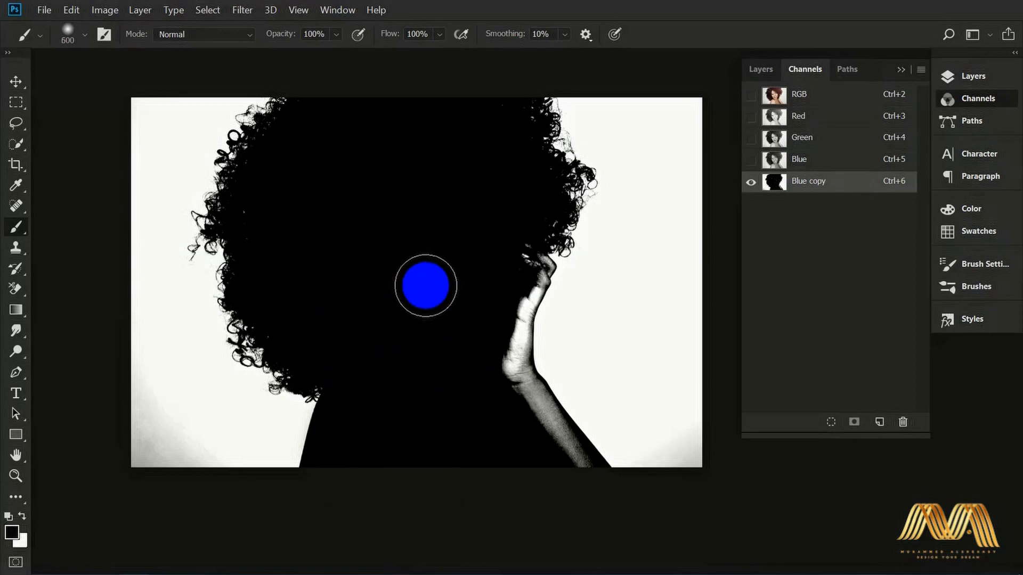
Step: Paint the fingers and upper palm black up to the hand's outline with a much smaller brush
{"action": "scroll", "coordinate": [532, 303], "scroll_direction": "up", "scroll_amount": 5}
{"action": "mouse_move", "coordinate": [532, 282]}
{"action": "left_mouse_down"}
{"action": "mouse_move", "coordinate": [558, 304]}
{"action": "mouse_move", "coordinate": [555, 327]}
{"action": "left_mouse_up"}
{"action": "key", "text": "bracketleft"}
{"action": "key", "text": "bracketleft"}
{"action": "key", "text": "bracketleft"}
{"action": "key", "text": "bracketleft"}
{"action": "key", "text": "bracketleft"}
{"action": "key", "text": "bracketleft"}
{"action": "key", "text": "bracketleft"}
{"action": "key", "text": "bracketleft"}
{"action": "key", "text": "bracketleft"}
{"action": "key", "text": "bracketleft"}
{"action": "key", "text": "bracketleft"}
{"action": "key", "text": "bracketleft"}
{"action": "key", "text": "bracketleft"}
{"action": "mouse_move", "coordinate": [574, 223]}
{"action": "left_mouse_down"}
{"action": "mouse_move", "coordinate": [619, 256]}
{"action": "mouse_move", "coordinate": [616, 298]}
{"action": "mouse_move", "coordinate": [632, 268]}
{"action": "mouse_move", "coordinate": [584, 240]}
{"action": "mouse_move", "coordinate": [619, 301]}
{"action": "mouse_move", "coordinate": [560, 308]}
{"action": "mouse_move", "coordinate": [573, 287]}
{"action": "mouse_move", "coordinate": [557, 265]}
{"action": "mouse_move", "coordinate": [503, 257]}
{"action": "mouse_move", "coordinate": [567, 324]}
{"action": "mouse_move", "coordinate": [605, 335]}
{"action": "mouse_move", "coordinate": [564, 397]}
{"action": "mouse_move", "coordinate": [560, 376]}
{"action": "mouse_move", "coordinate": [512, 418]}
{"action": "mouse_move", "coordinate": [574, 380]}
{"action": "mouse_move", "coordinate": [549, 434]}
{"action": "left_mouse_up"}
Step: Paint the remaining light area of the palm down to the wrist black with a 100 px brush
{"action": "key", "text": "bracketright"}
{"action": "key", "text": "bracketright"}
{"action": "key", "text": "bracketright"}
{"action": "key", "text": "bracketright"}
{"action": "key", "text": "bracketright"}
{"action": "key", "text": "bracketleft"}
{"action": "key", "text": "bracketright"}
{"action": "key", "text": "bracketright"}
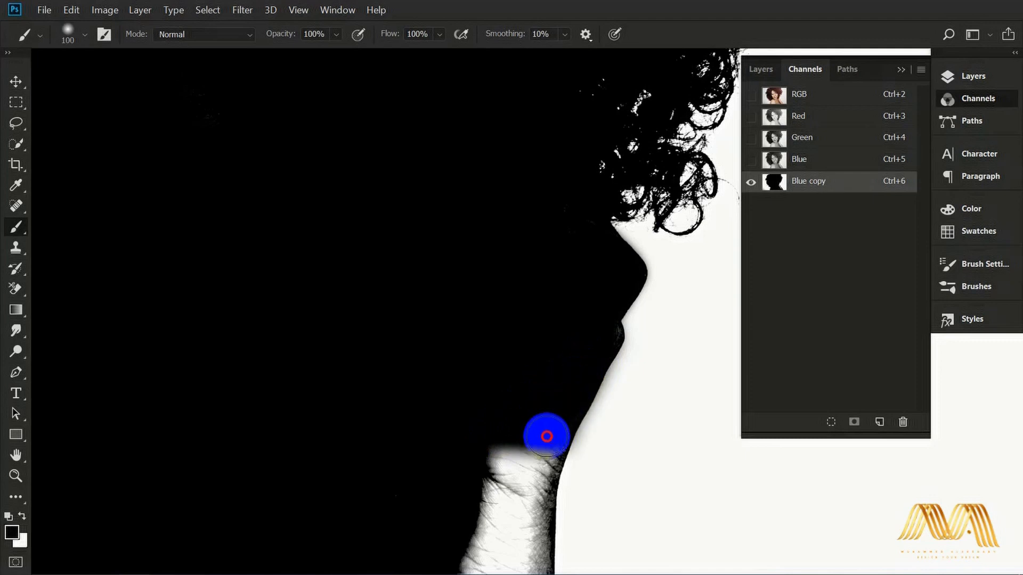
{"action": "scroll", "coordinate": [548, 433], "scroll_direction": "down", "scroll_amount": 3}
{"action": "mouse_move", "coordinate": [501, 353]}
{"action": "left_mouse_down"}
{"action": "mouse_move", "coordinate": [535, 373]}
{"action": "mouse_move", "coordinate": [522, 368]}
{"action": "mouse_move", "coordinate": [472, 444]}
{"action": "mouse_move", "coordinate": [518, 429]}
{"action": "mouse_move", "coordinate": [548, 402]}
{"action": "mouse_move", "coordinate": [540, 517]}
{"action": "mouse_move", "coordinate": [461, 474]}
{"action": "mouse_move", "coordinate": [456, 498]}
{"action": "left_mouse_up"}
Step: Paint the wrist and forearm solid black down to the image's lower edge with a 125 px brush
{"action": "key", "text": "bracketright"}
{"action": "key", "text": "bracketright"}
{"action": "key", "text": "bracketright"}
{"action": "key", "text": "bracketright"}
{"action": "scroll", "coordinate": [456, 498], "scroll_direction": "down", "scroll_amount": 3}
{"action": "mouse_move", "coordinate": [437, 282]}
{"action": "left_mouse_down"}
{"action": "mouse_move", "coordinate": [401, 324]}
{"action": "mouse_move", "coordinate": [484, 366]}
{"action": "mouse_move", "coordinate": [418, 426]}
{"action": "mouse_move", "coordinate": [523, 382]}
{"action": "mouse_move", "coordinate": [557, 424]}
{"action": "mouse_move", "coordinate": [507, 424]}
{"action": "left_mouse_up"}
{"action": "scroll", "coordinate": [506, 424], "scroll_direction": "down", "scroll_amount": 3}
{"action": "key", "text": "bracketright"}
{"action": "key", "text": "bracketright"}
{"action": "key", "text": "bracketright"}
{"action": "mouse_move", "coordinate": [438, 257]}
{"action": "left_mouse_down"}
{"action": "mouse_move", "coordinate": [619, 491]}
{"action": "mouse_move", "coordinate": [652, 494]}
{"action": "mouse_move", "coordinate": [653, 465]}
{"action": "mouse_move", "coordinate": [580, 352]}
{"action": "mouse_move", "coordinate": [508, 274]}
{"action": "mouse_move", "coordinate": [516, 302]}
{"action": "left_mouse_up"}
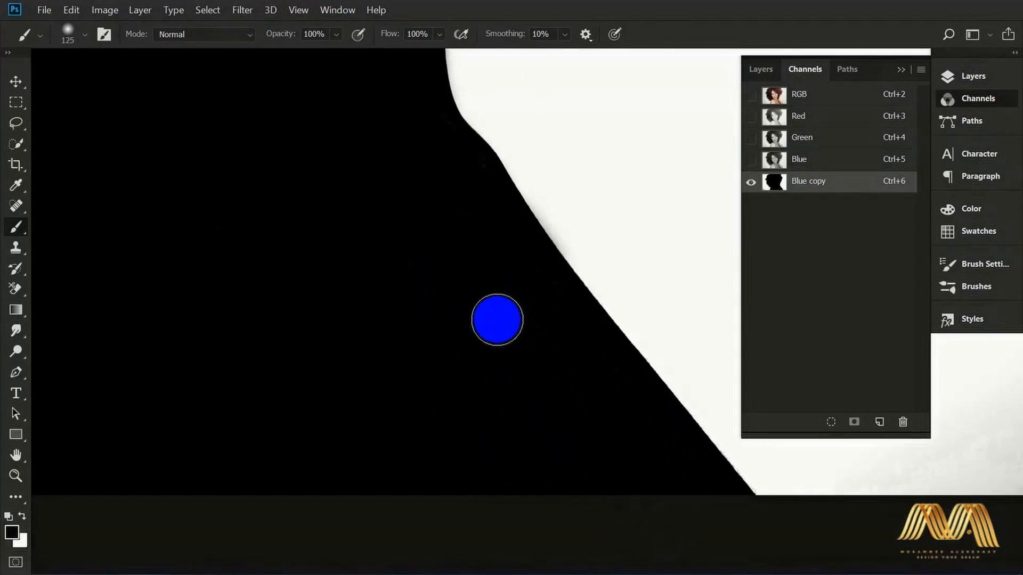
Step: Load the Blue copy channel as a selection
{"action": "key", "text": "v"}
{"action": "left_click", "coordinate": [423, 274], "text": "alt"}
{"action": "left_click", "coordinate": [423, 275], "text": "alt"}
{"action": "left_click_drag", "start_coordinate": [367, 229], "coordinate": [549, 461]}
{"action": "left_click", "coordinate": [554, 453], "text": "alt"}
{"action": "left_click", "coordinate": [554, 453], "text": "alt"}
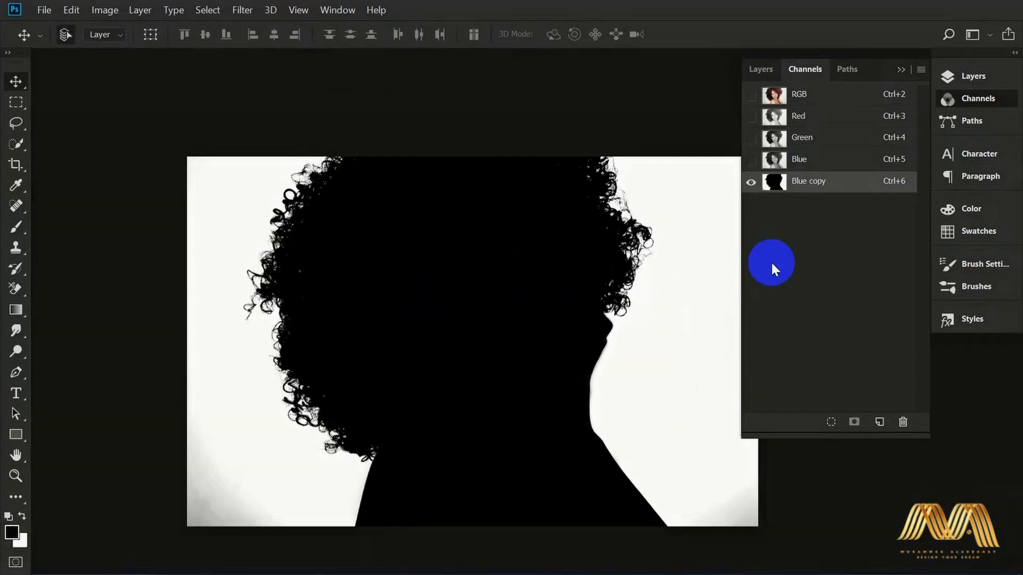
{"action": "left_click", "coordinate": [774, 184], "text": "ctrl"}
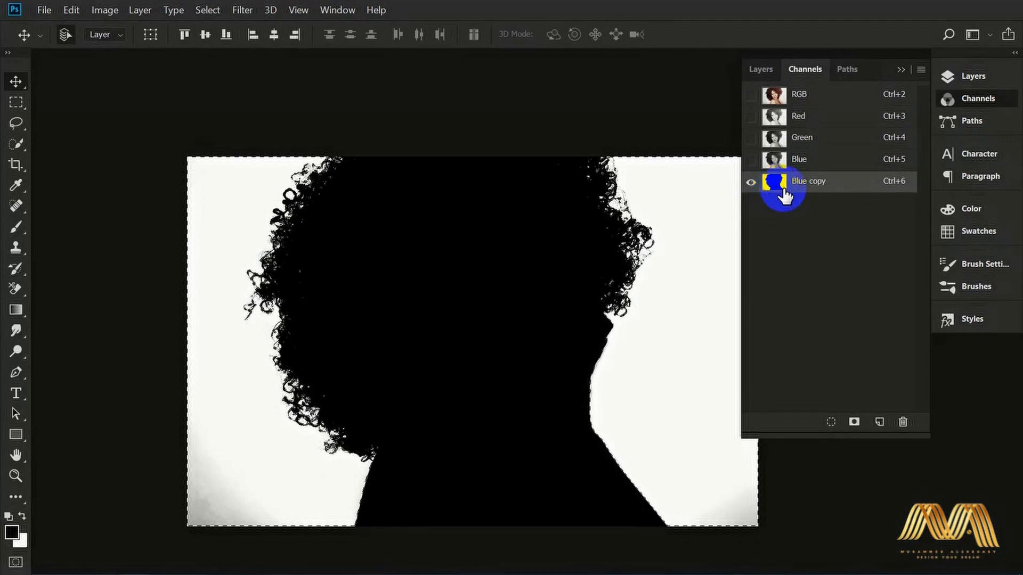
Step: Add a layer mask to Layer 0 from the selection and invert the mask to reveal the woman
{"action": "left_click", "coordinate": [758, 70]}
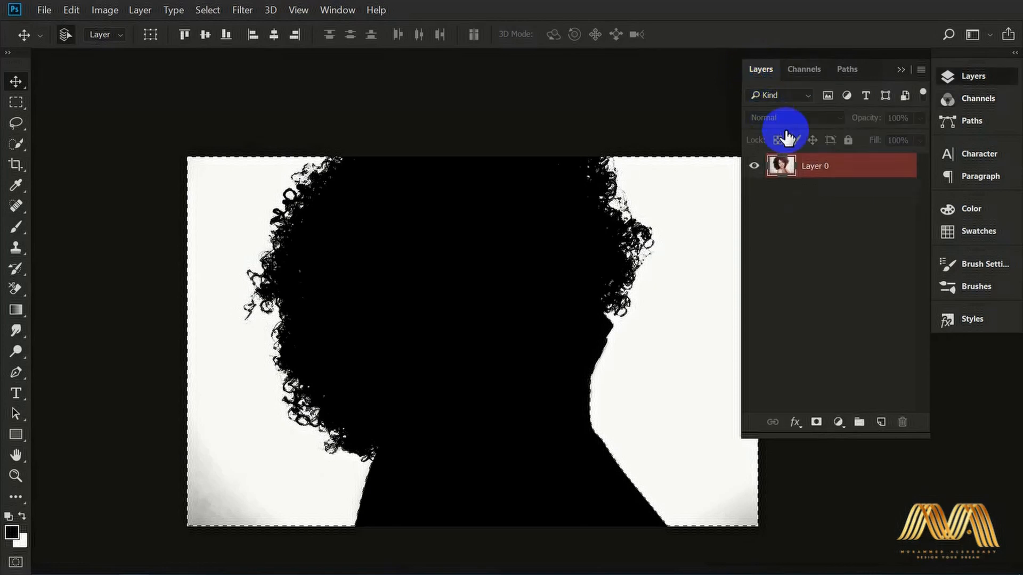
{"action": "left_click", "coordinate": [868, 171]}
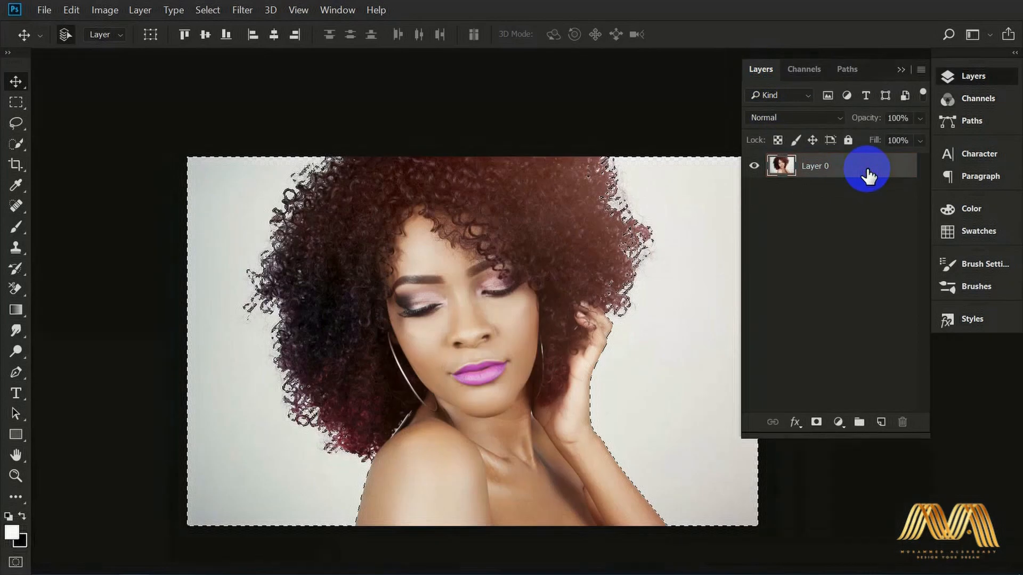
{"action": "left_click", "coordinate": [817, 424]}
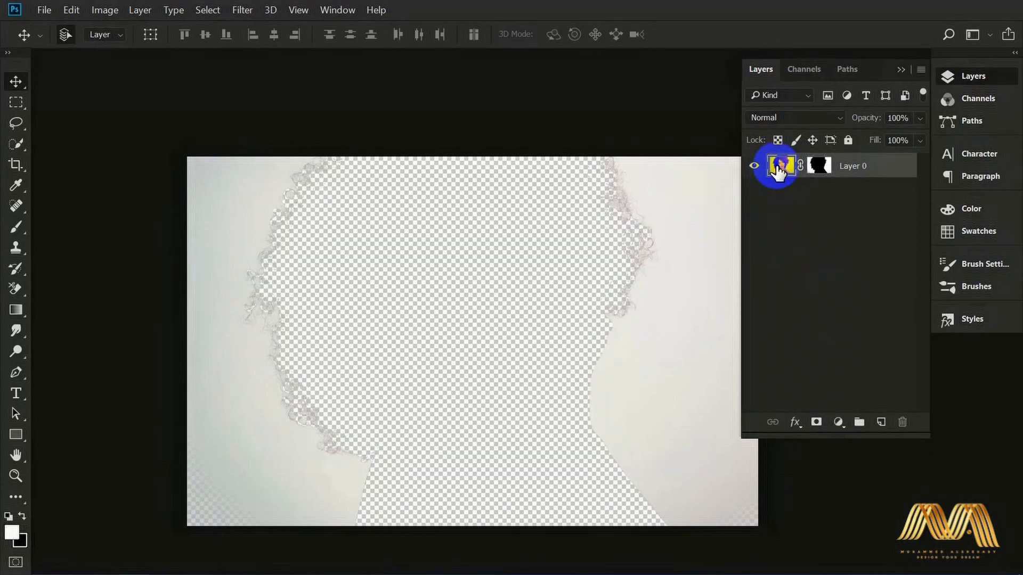
{"action": "left_click", "coordinate": [815, 172]}
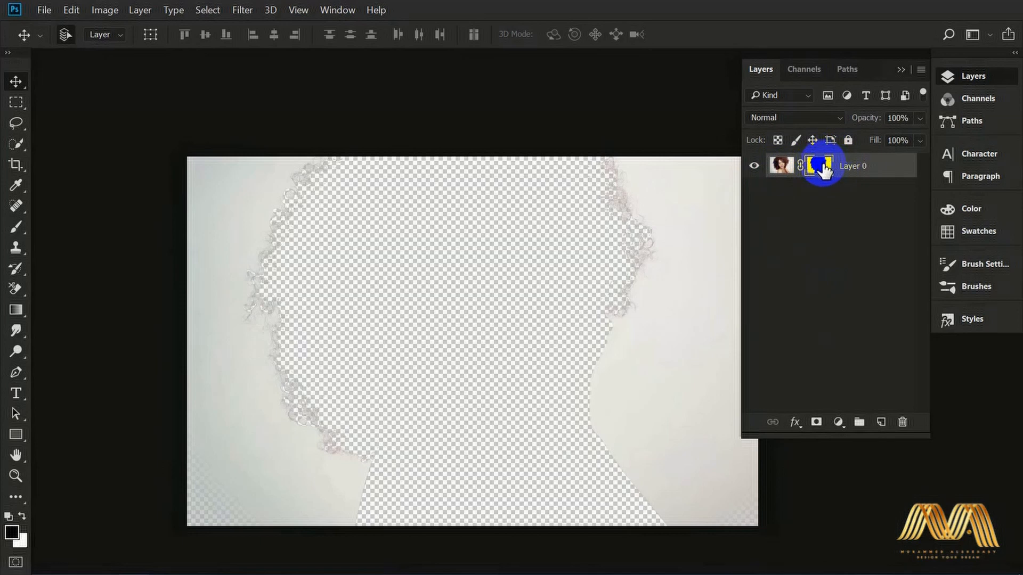
{"action": "key", "text": "ctrl+i"}
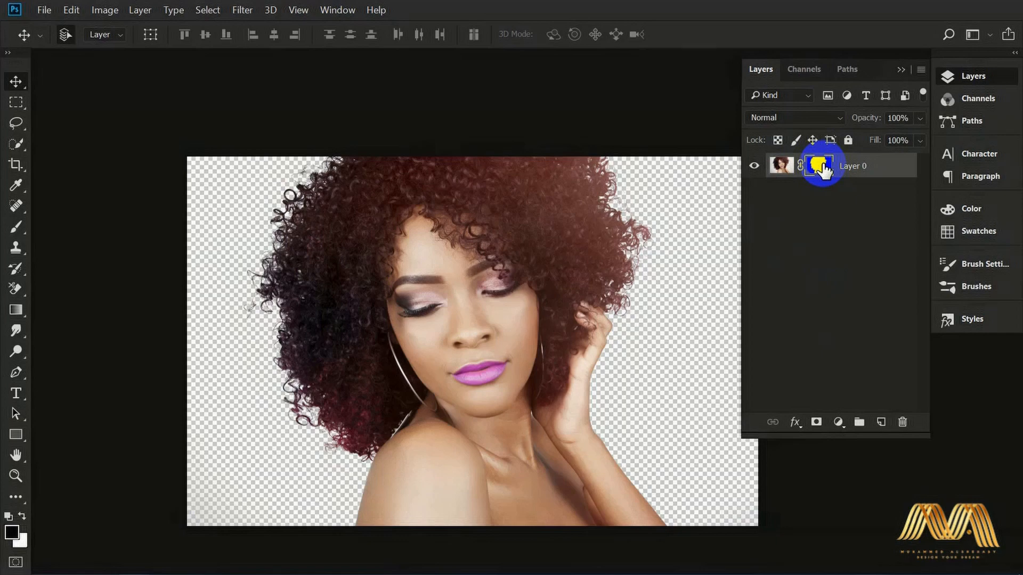
Step: Examine the masked curls up close beside the raised hand and along the upper hair outline
{"action": "left_click", "coordinate": [609, 217], "text": "ctrl"}
{"action": "left_click", "coordinate": [610, 217], "text": "ctrl"}
{"action": "left_click", "coordinate": [589, 281], "text": "ctrl"}
{"action": "left_click", "coordinate": [590, 281], "text": "ctrl"}
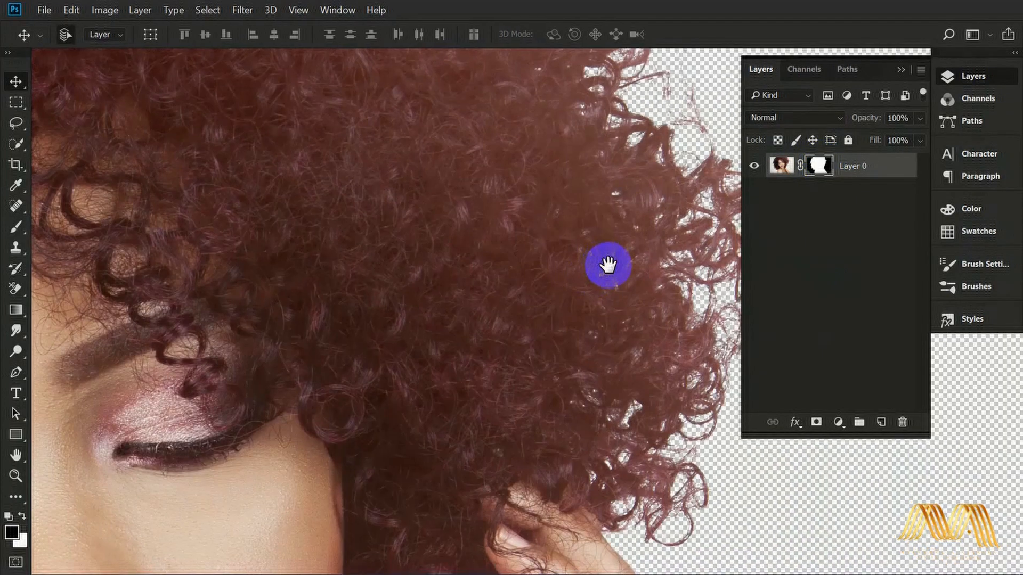
{"action": "left_click_drag", "start_coordinate": [607, 266], "coordinate": [542, 228]}
{"action": "left_click", "coordinate": [616, 477], "text": "ctrl"}
{"action": "left_click", "coordinate": [615, 478], "text": "ctrl"}
{"action": "left_click_drag", "start_coordinate": [578, 379], "coordinate": [615, 493]}
{"action": "left_click_drag", "start_coordinate": [586, 261], "coordinate": [650, 509]}
{"action": "left_click_drag", "start_coordinate": [581, 299], "coordinate": [701, 525]}
{"action": "left_click_drag", "start_coordinate": [625, 363], "coordinate": [692, 500]}
{"action": "left_click_drag", "start_coordinate": [553, 216], "coordinate": [618, 514]}
{"action": "left_click_drag", "start_coordinate": [534, 353], "coordinate": [624, 522]}
{"action": "left_click_drag", "start_coordinate": [591, 410], "coordinate": [682, 74]}
{"action": "left_click_drag", "start_coordinate": [491, 320], "coordinate": [506, 101]}
{"action": "left_click_drag", "start_coordinate": [416, 340], "coordinate": [431, 192]}
Step: Examine the masked curls on the opposite side of the head down to the bare shoulder
{"action": "left_click_drag", "start_coordinate": [299, 341], "coordinate": [660, 325]}
{"action": "left_click_drag", "start_coordinate": [278, 360], "coordinate": [656, 384]}
{"action": "left_click_drag", "start_coordinate": [354, 368], "coordinate": [393, 490]}
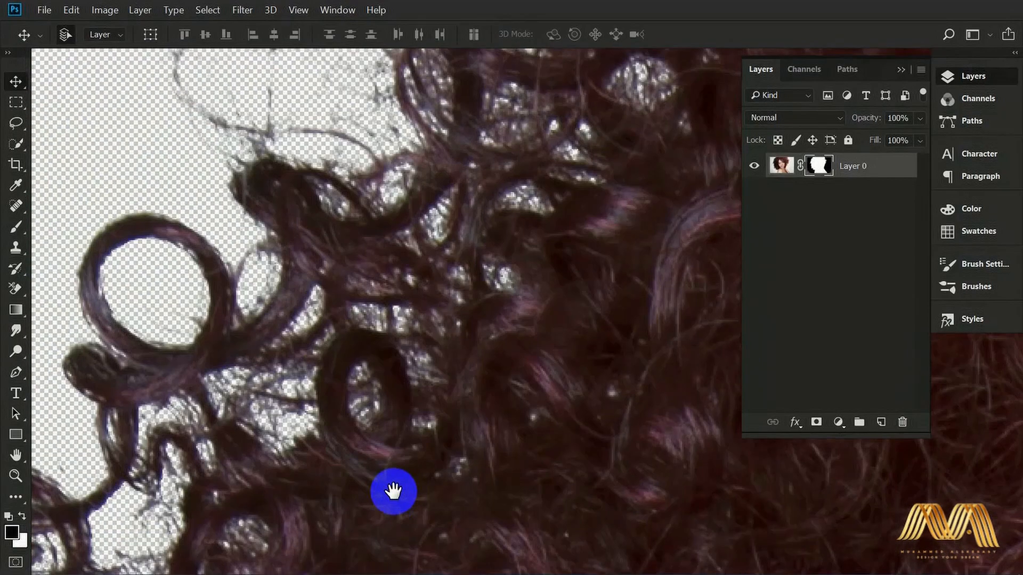
{"action": "left_click_drag", "start_coordinate": [352, 418], "coordinate": [354, 426]}
{"action": "left_click", "coordinate": [270, 312], "text": "alt"}
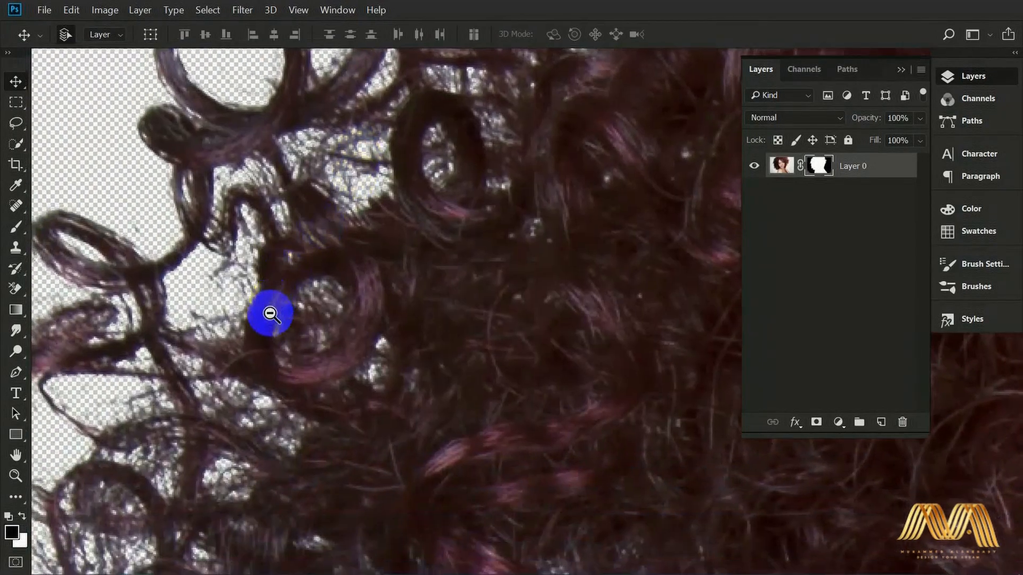
{"action": "left_click_drag", "start_coordinate": [279, 324], "coordinate": [335, 274]}
{"action": "left_click_drag", "start_coordinate": [315, 320], "coordinate": [331, 233]}
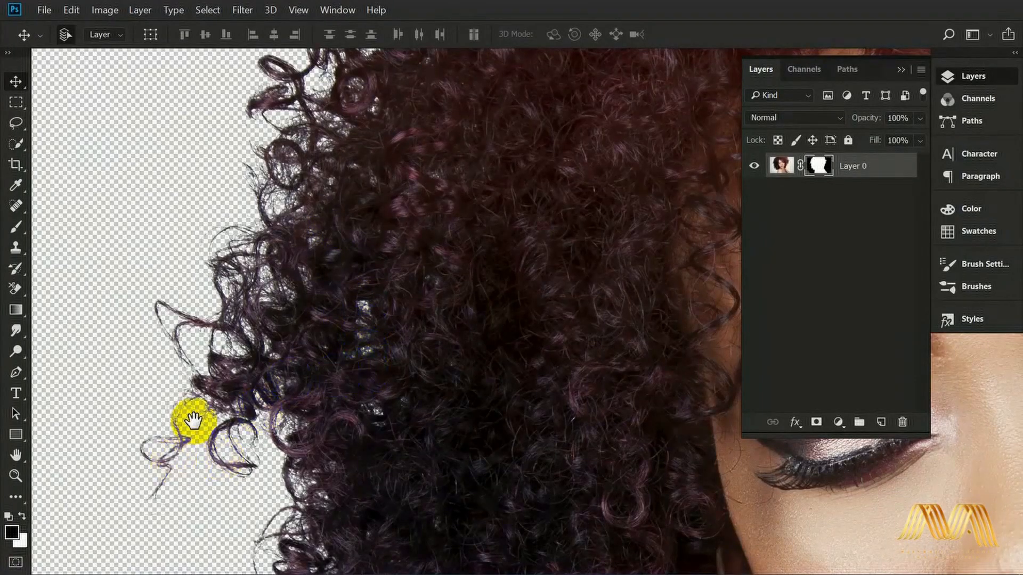
{"action": "left_click_drag", "start_coordinate": [235, 448], "coordinate": [231, 240]}
{"action": "left_click_drag", "start_coordinate": [321, 377], "coordinate": [281, 286]}
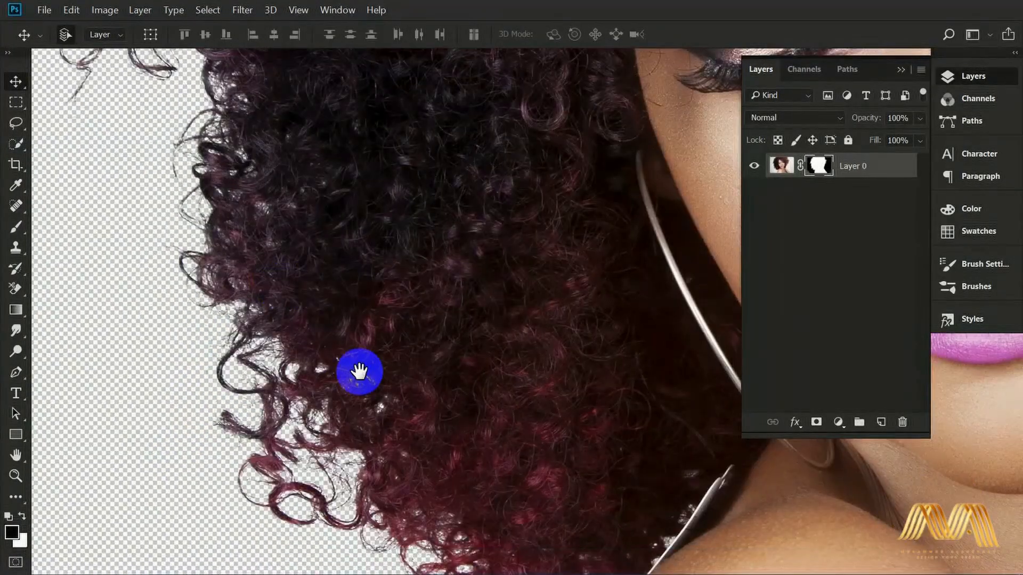
{"action": "left_click_drag", "start_coordinate": [383, 303], "coordinate": [374, 270]}
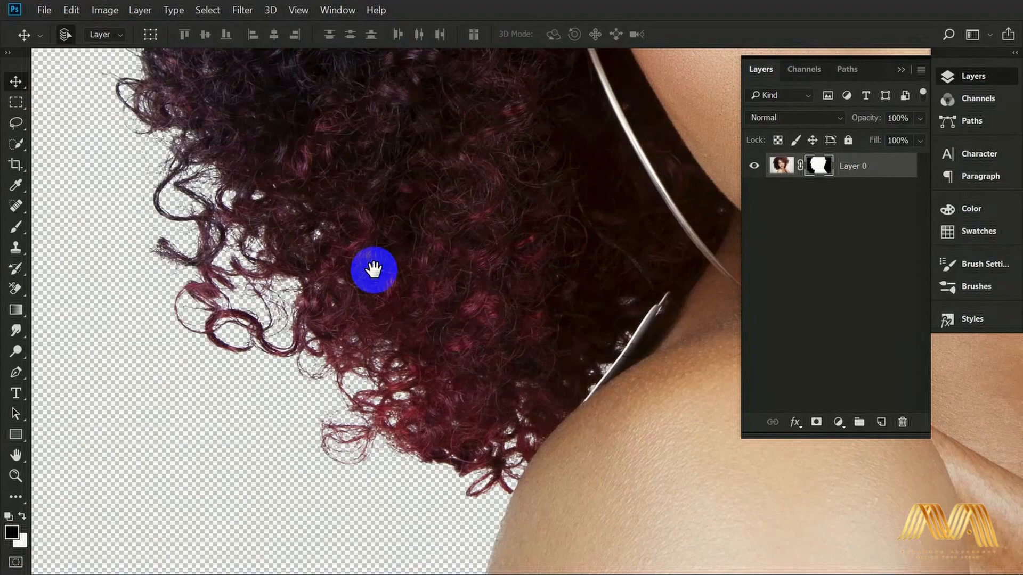
{"action": "left_click_drag", "start_coordinate": [464, 388], "coordinate": [463, 349]}
{"action": "left_click", "coordinate": [532, 245], "text": "alt"}
{"action": "left_click", "coordinate": [611, 317], "text": "alt"}
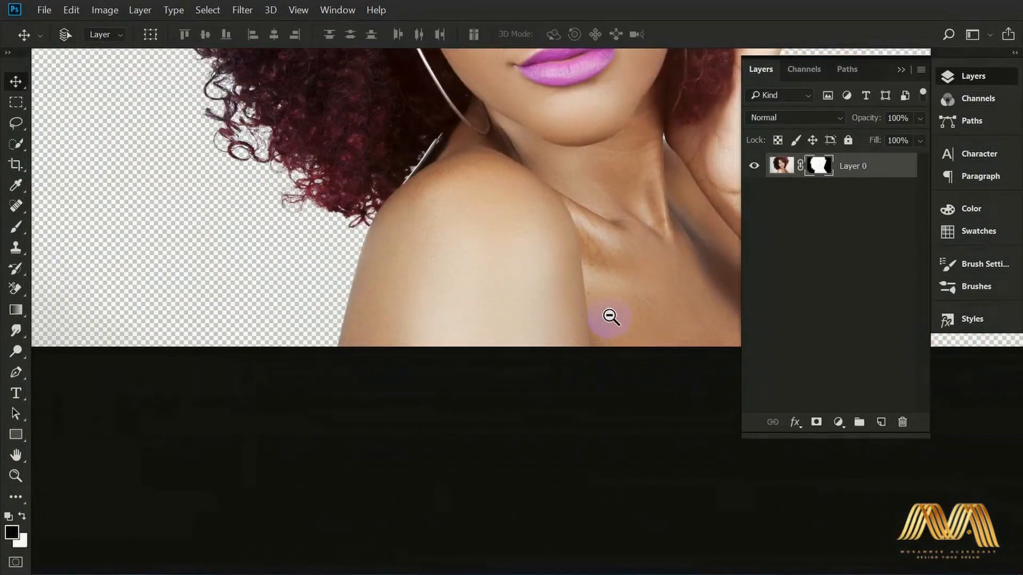
{"action": "left_click_drag", "start_coordinate": [628, 228], "coordinate": [527, 372]}
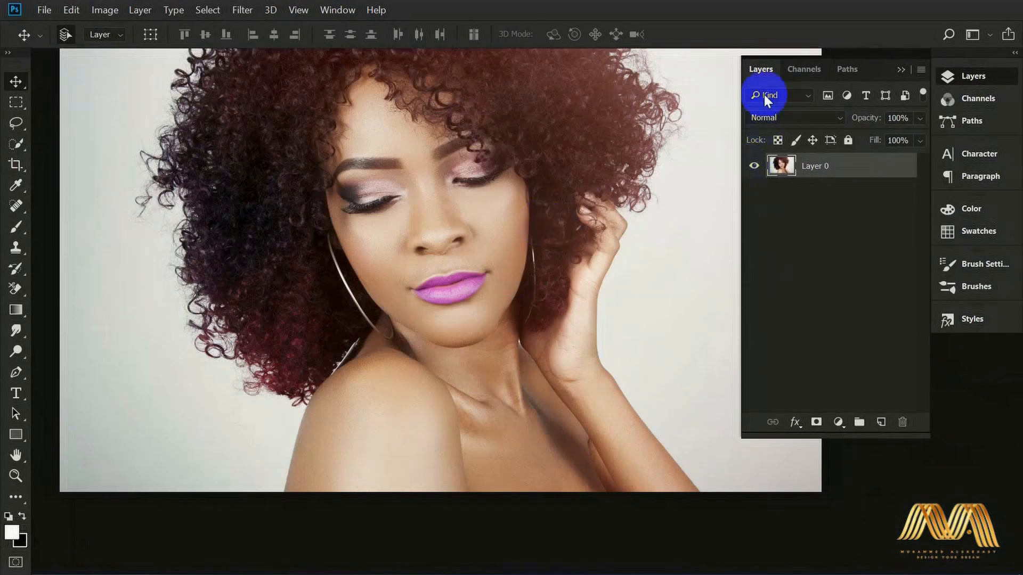
Step: Undo the black brush strokes on the palm, wrist and forearm in the Blue copy channel
{"action": "left_click", "coordinate": [804, 74]}
{"action": "left_click", "coordinate": [820, 184]}
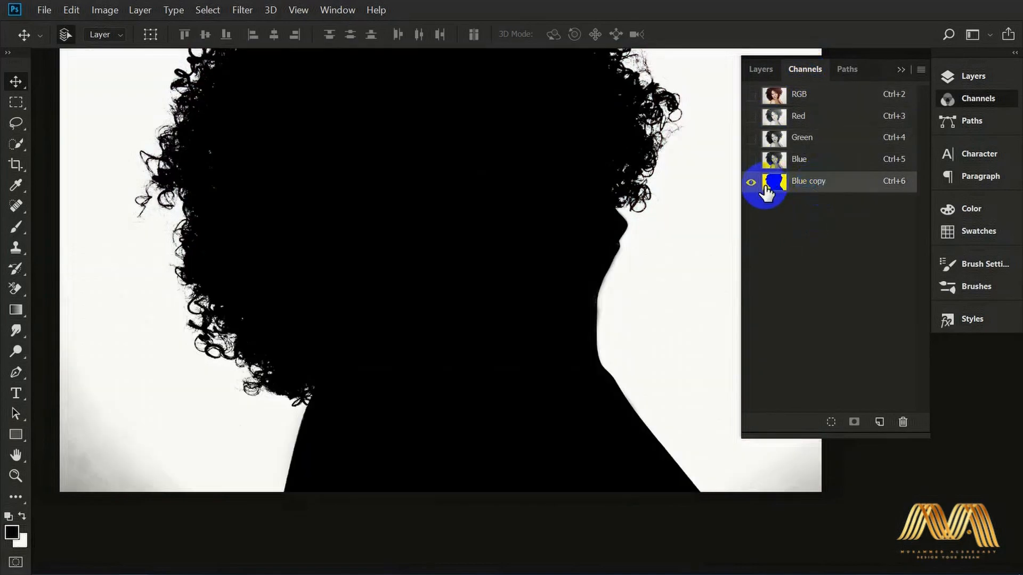
{"action": "key", "text": "ctrl+z"}
{"action": "key", "text": "ctrl+z"}
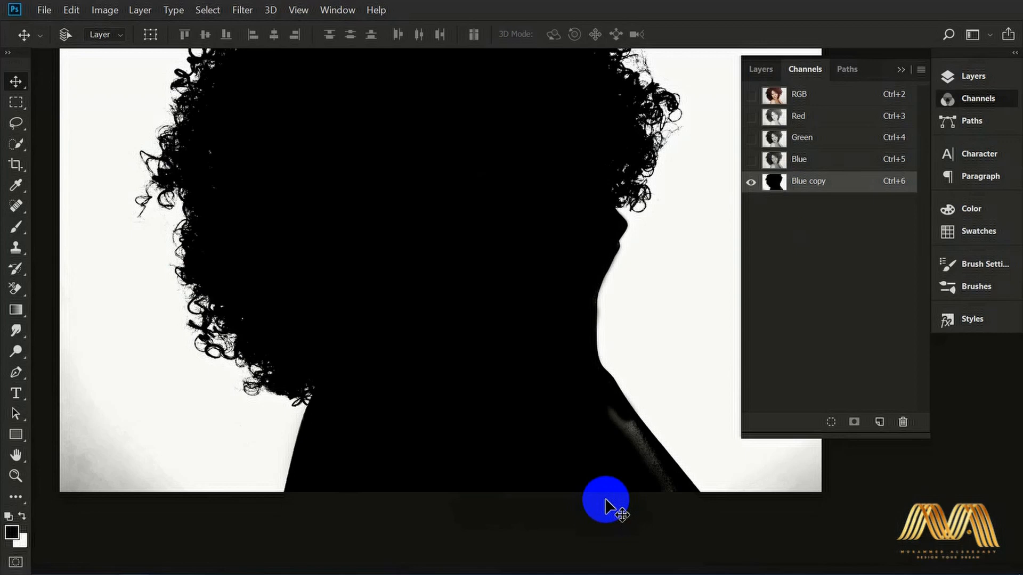
{"action": "key", "text": "ctrl+z"}
{"action": "key", "text": "ctrl+z"}
{"action": "key", "text": "ctrl+z"}
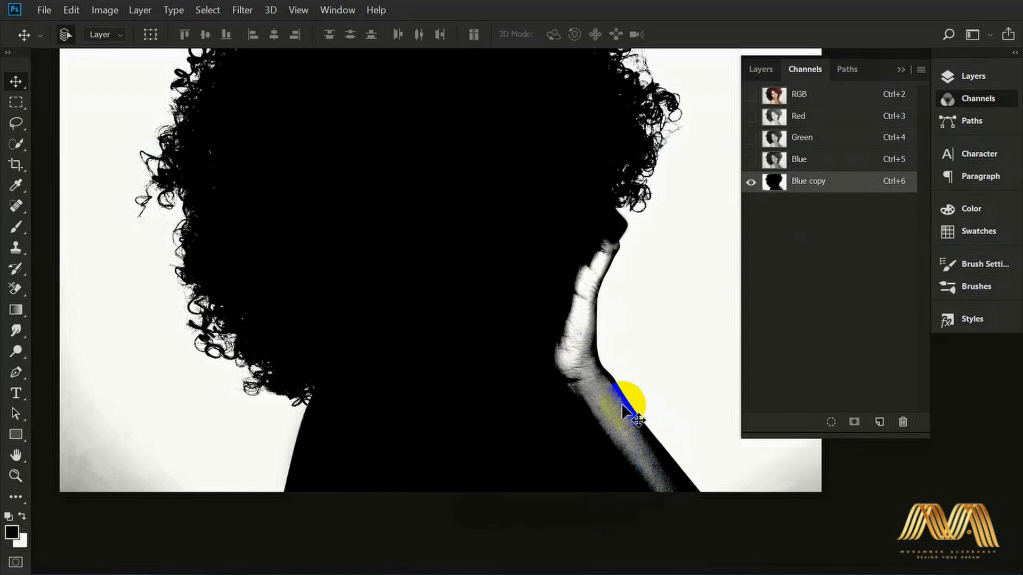
Step: Load the Blue copy channel as a selection, apply it as Layer 0's mask and invert that mask
{"action": "left_click", "coordinate": [778, 184], "text": "ctrl"}
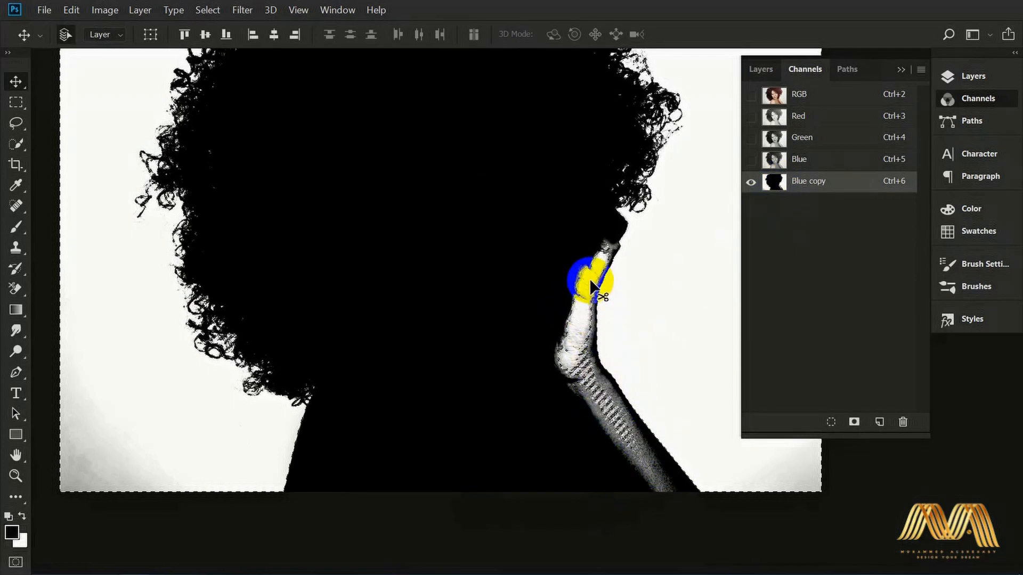
{"action": "left_click", "coordinate": [762, 68]}
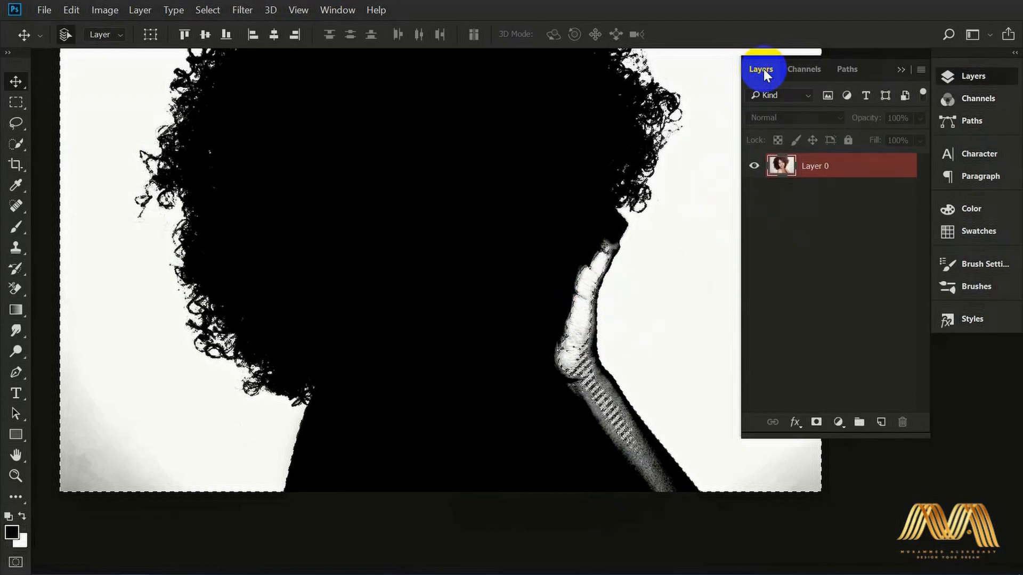
{"action": "left_click", "coordinate": [823, 169]}
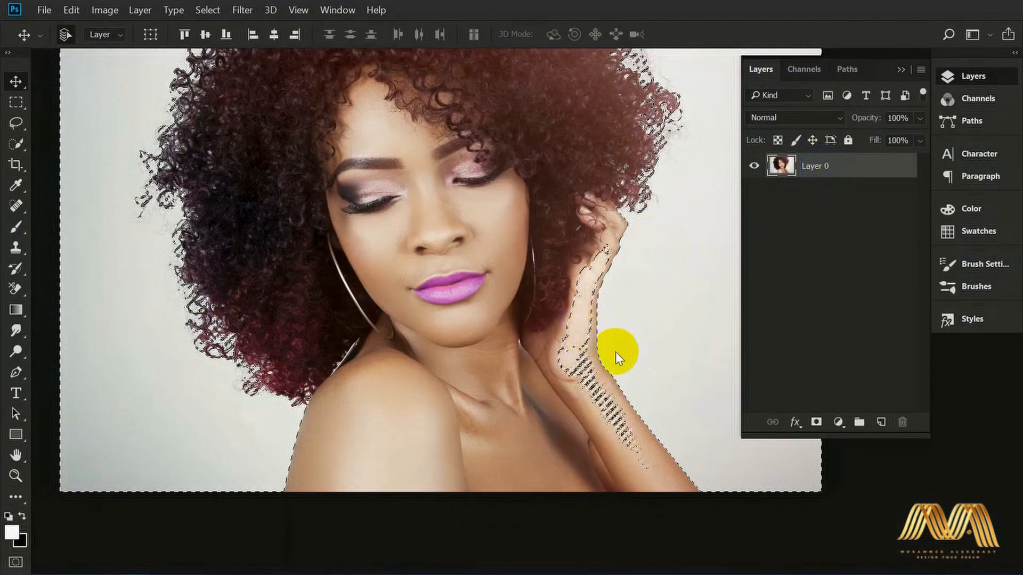
{"action": "left_click", "coordinate": [816, 422]}
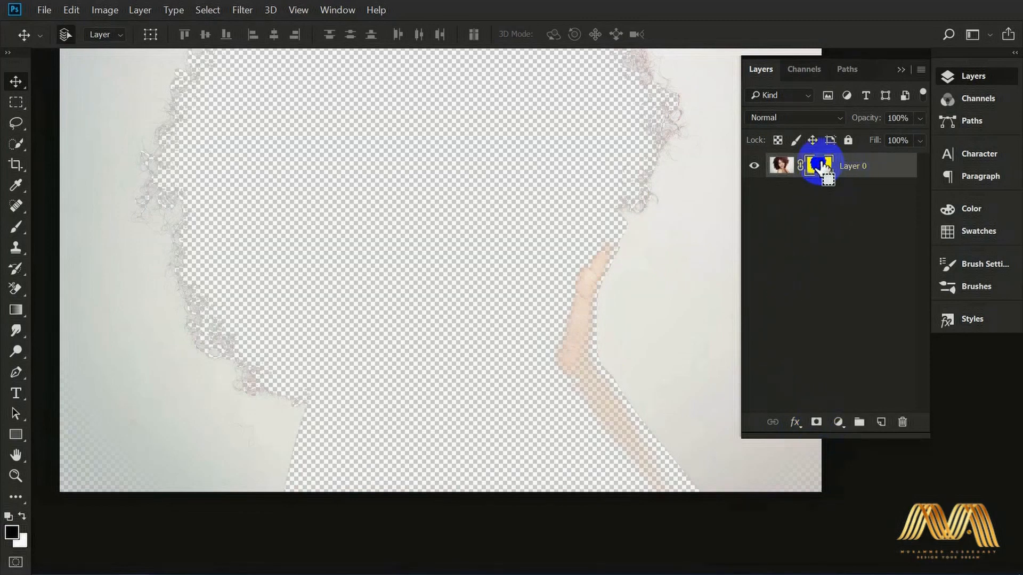
{"action": "key", "text": "ctrl+i"}
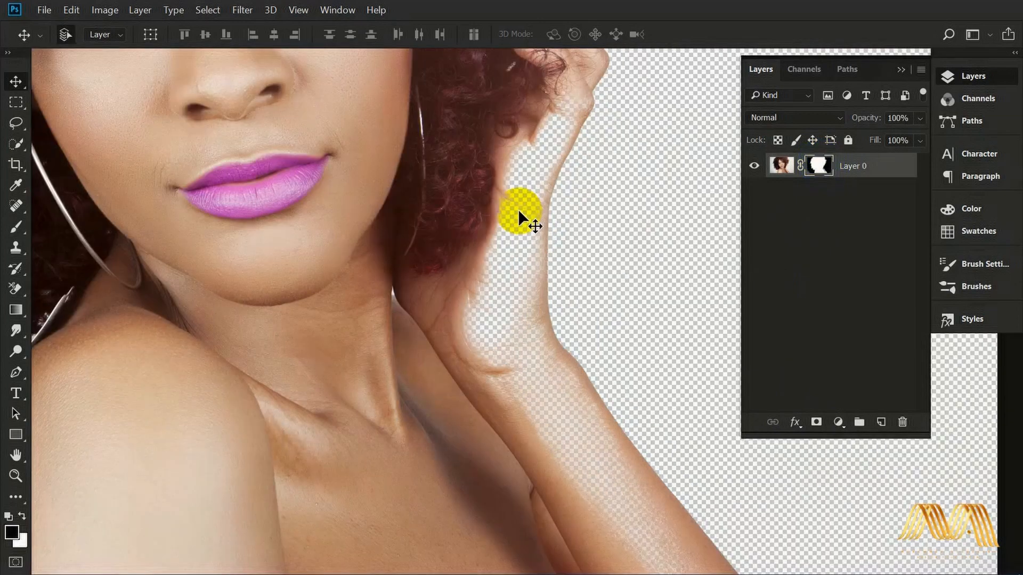
Step: Paint white on Layer 0's mask over the transparent areas of the fingers and upper palm
{"action": "key", "text": "b"}
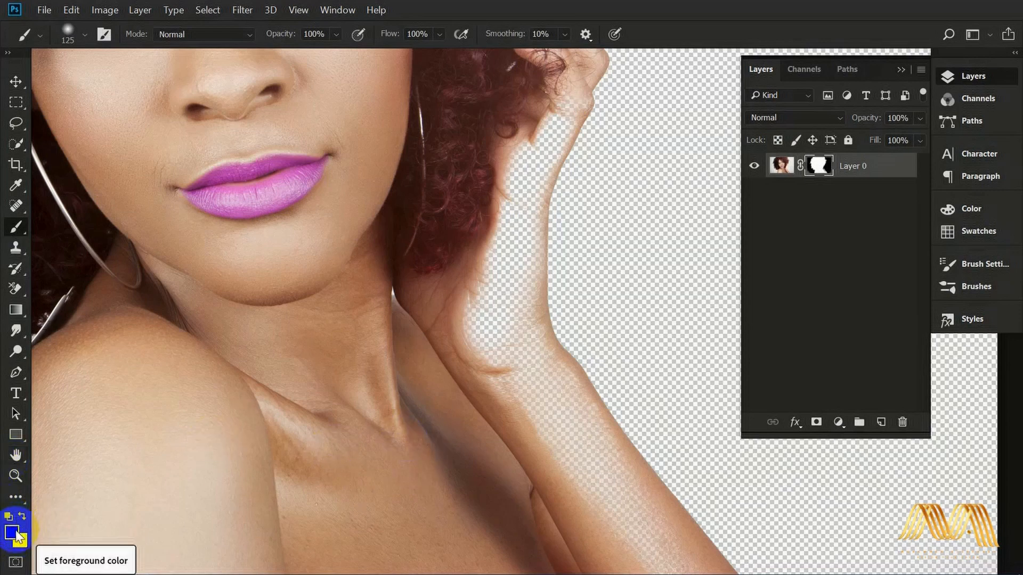
{"action": "left_click", "coordinate": [21, 515]}
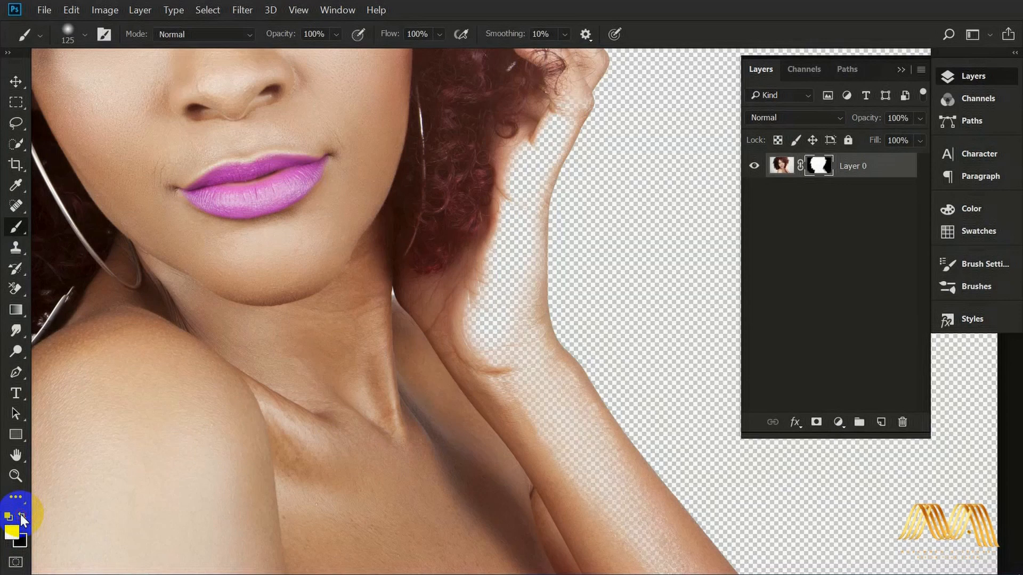
{"action": "mouse_move", "coordinate": [513, 209]}
{"action": "left_mouse_down"}
{"action": "mouse_move", "coordinate": [555, 127]}
{"action": "mouse_move", "coordinate": [541, 389]}
{"action": "left_mouse_up"}
{"action": "left_click", "coordinate": [545, 159]}
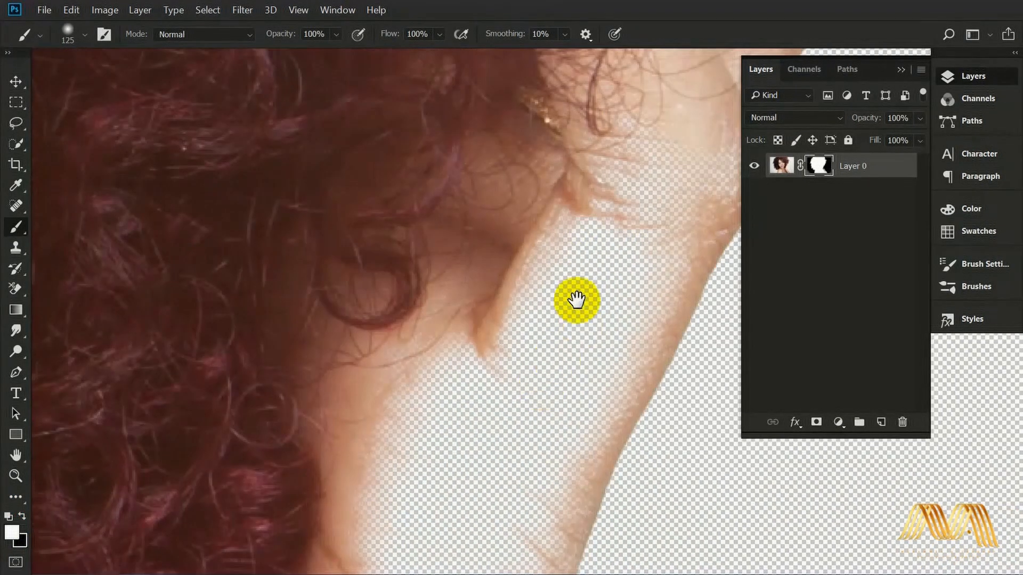
{"action": "left_click_drag", "start_coordinate": [577, 296], "coordinate": [493, 360]}
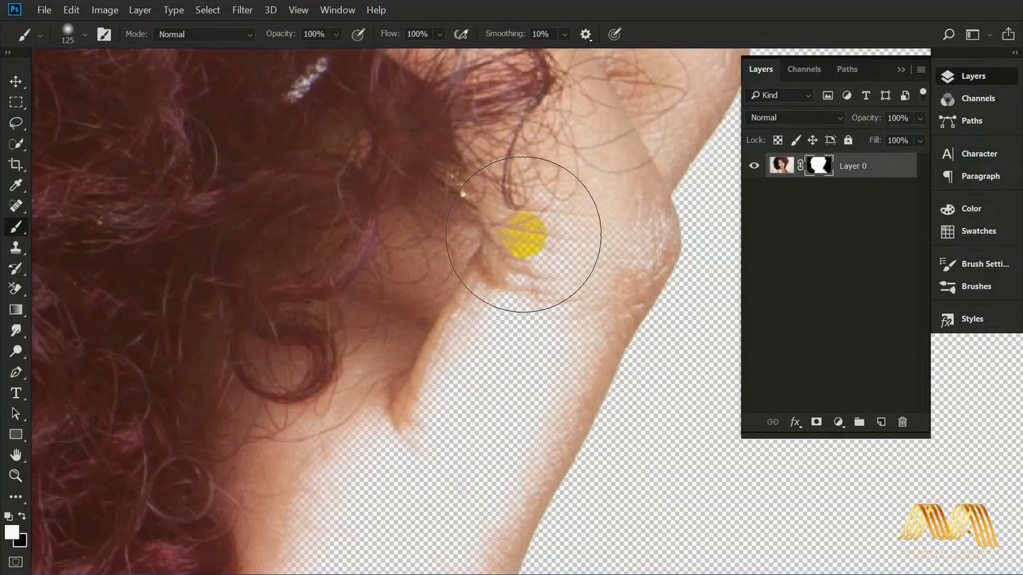
{"action": "key", "text": "bracketleft"}
{"action": "mouse_move", "coordinate": [523, 235]}
{"action": "left_mouse_down"}
{"action": "mouse_move", "coordinate": [556, 243]}
{"action": "mouse_move", "coordinate": [522, 233]}
{"action": "mouse_move", "coordinate": [606, 228]}
{"action": "mouse_move", "coordinate": [633, 244]}
{"action": "mouse_move", "coordinate": [576, 298]}
{"action": "mouse_move", "coordinate": [571, 339]}
{"action": "mouse_move", "coordinate": [551, 355]}
{"action": "mouse_move", "coordinate": [507, 280]}
{"action": "mouse_move", "coordinate": [379, 441]}
{"action": "mouse_move", "coordinate": [321, 457]}
{"action": "mouse_move", "coordinate": [441, 404]}
{"action": "mouse_move", "coordinate": [518, 410]}
{"action": "mouse_move", "coordinate": [482, 466]}
{"action": "mouse_move", "coordinate": [551, 242]}
{"action": "mouse_move", "coordinate": [592, 170]}
{"action": "mouse_move", "coordinate": [579, 192]}
{"action": "mouse_move", "coordinate": [490, 249]}
{"action": "mouse_move", "coordinate": [392, 260]}
{"action": "mouse_move", "coordinate": [325, 323]}
{"action": "mouse_move", "coordinate": [369, 336]}
{"action": "mouse_move", "coordinate": [362, 371]}
{"action": "mouse_move", "coordinate": [323, 434]}
{"action": "mouse_move", "coordinate": [478, 325]}
{"action": "mouse_move", "coordinate": [481, 343]}
{"action": "mouse_move", "coordinate": [458, 392]}
{"action": "mouse_move", "coordinate": [488, 395]}
{"action": "mouse_move", "coordinate": [418, 468]}
{"action": "mouse_move", "coordinate": [414, 269]}
{"action": "mouse_move", "coordinate": [450, 329]}
{"action": "mouse_move", "coordinate": [537, 298]}
{"action": "mouse_move", "coordinate": [396, 403]}
{"action": "mouse_move", "coordinate": [371, 399]}
{"action": "left_mouse_up"}
{"action": "key", "text": "bracketright"}
{"action": "key", "text": "bracketright"}
{"action": "left_click_drag", "start_coordinate": [353, 468], "coordinate": [369, 330]}
{"action": "mouse_move", "coordinate": [313, 385]}
{"action": "left_mouse_down"}
{"action": "mouse_move", "coordinate": [404, 417]}
{"action": "mouse_move", "coordinate": [509, 511]}
{"action": "mouse_move", "coordinate": [459, 510]}
{"action": "left_mouse_up"}
Step: Restore the palm's edge with white on the mask using a smaller brush, and its interior using a larger one
{"action": "key", "text": "bracketleft"}
{"action": "mouse_move", "coordinate": [365, 542]}
{"action": "left_mouse_down"}
{"action": "mouse_move", "coordinate": [409, 347]}
{"action": "mouse_move", "coordinate": [279, 473]}
{"action": "mouse_move", "coordinate": [532, 422]}
{"action": "mouse_move", "coordinate": [384, 490]}
{"action": "left_mouse_up"}
{"action": "left_click_drag", "start_coordinate": [373, 493], "coordinate": [412, 352]}
{"action": "mouse_move", "coordinate": [413, 352]}
{"action": "left_mouse_down"}
{"action": "mouse_move", "coordinate": [560, 416]}
{"action": "mouse_move", "coordinate": [661, 483]}
{"action": "mouse_move", "coordinate": [486, 261]}
{"action": "left_mouse_up"}
{"action": "key", "text": "bracketright"}
{"action": "key", "text": "bracketright"}
{"action": "key", "text": "bracketright"}
{"action": "mouse_move", "coordinate": [376, 429]}
{"action": "left_mouse_down"}
{"action": "mouse_move", "coordinate": [551, 285]}
{"action": "mouse_move", "coordinate": [590, 398]}
{"action": "left_mouse_up"}
Step: Paint white on the layer mask over the semi-transparent wrist and forearm with a 100 px brush
{"action": "key", "text": "ctrl+minus"}
{"action": "key", "text": "ctrl+minus"}
{"action": "left_click_drag", "start_coordinate": [509, 369], "coordinate": [423, 222]}
{"action": "mouse_move", "coordinate": [443, 267]}
{"action": "left_mouse_down"}
{"action": "mouse_move", "coordinate": [637, 486]}
{"action": "mouse_move", "coordinate": [438, 215]}
{"action": "mouse_move", "coordinate": [498, 229]}
{"action": "mouse_move", "coordinate": [532, 288]}
{"action": "left_mouse_up"}
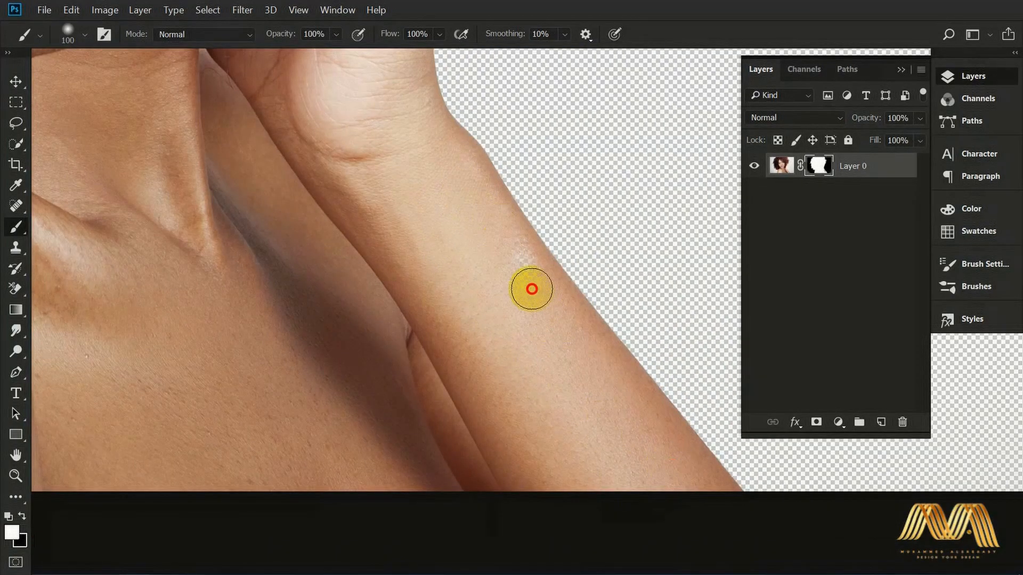
Step: Review the repaired arm and the whole cutout against the transparent background
{"action": "key", "text": "v"}
{"action": "left_click_drag", "start_coordinate": [453, 277], "coordinate": [538, 511]}
{"action": "left_click", "coordinate": [528, 350], "text": "ctrl+alt"}
{"action": "left_click", "coordinate": [528, 349], "text": "ctrl+alt"}
{"action": "left_click", "coordinate": [535, 354], "text": "ctrl+alt"}
{"action": "left_click", "coordinate": [584, 367], "text": "ctrl+alt"}
{"action": "left_click", "coordinate": [503, 354], "text": "ctrl+alt"}
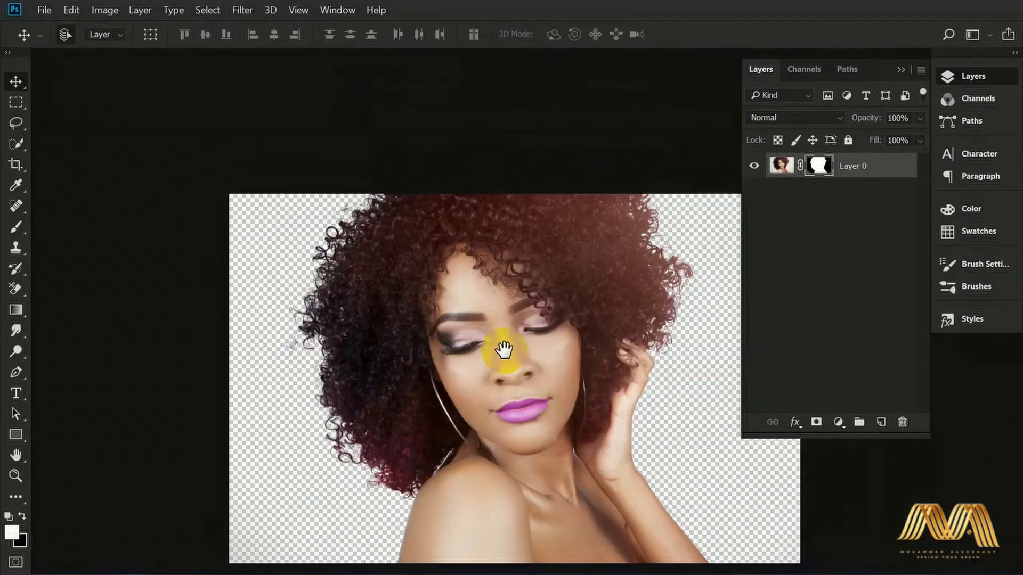
{"action": "left_click", "coordinate": [407, 280], "text": "ctrl+alt"}
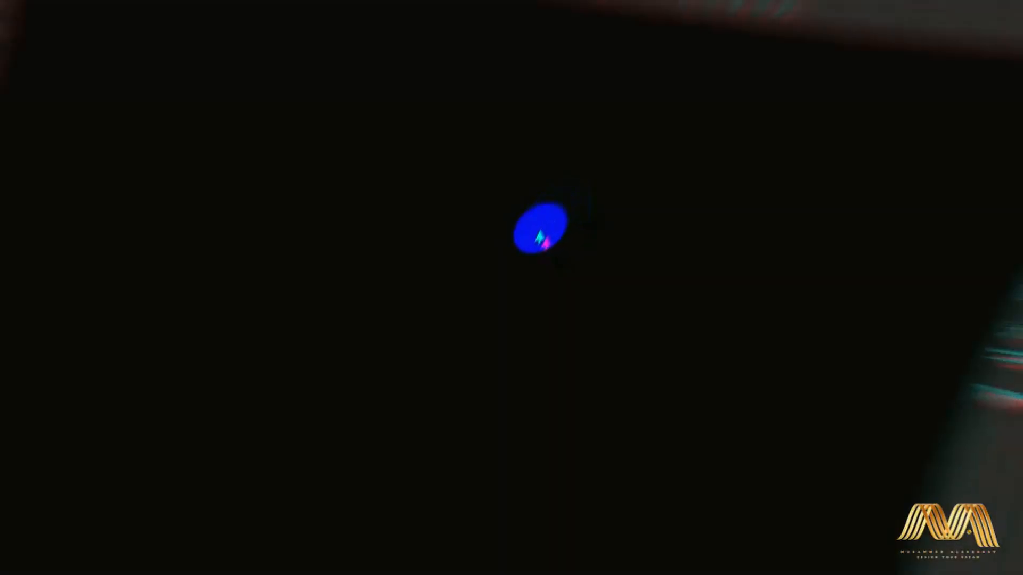
Step: Open the photo 1 (1) in full-screen mode and convert its locked Background into an editable layer
{"action": "double_click", "coordinate": [521, 236]}
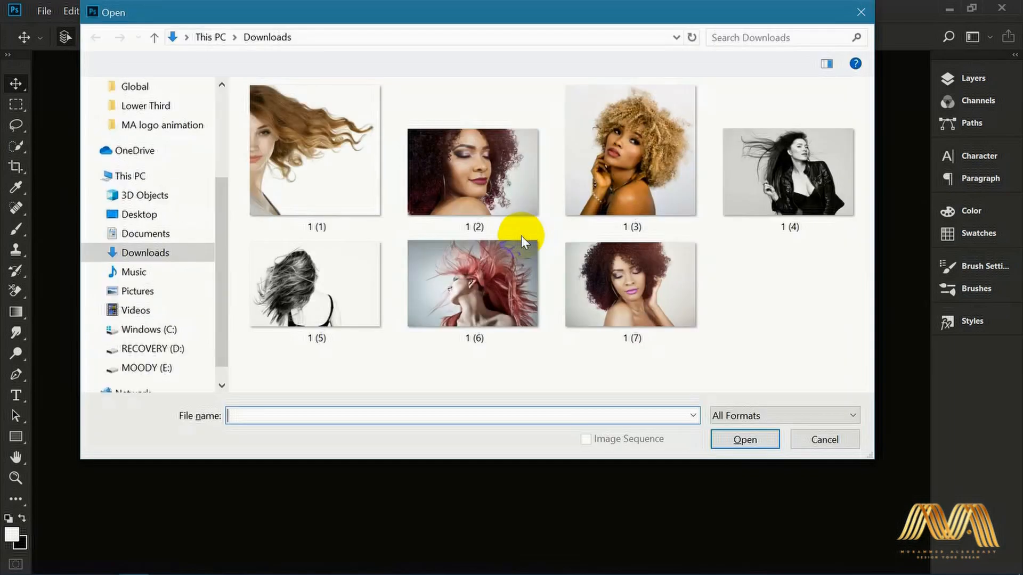
{"action": "left_click", "coordinate": [353, 201]}
{"action": "left_click", "coordinate": [756, 447]}
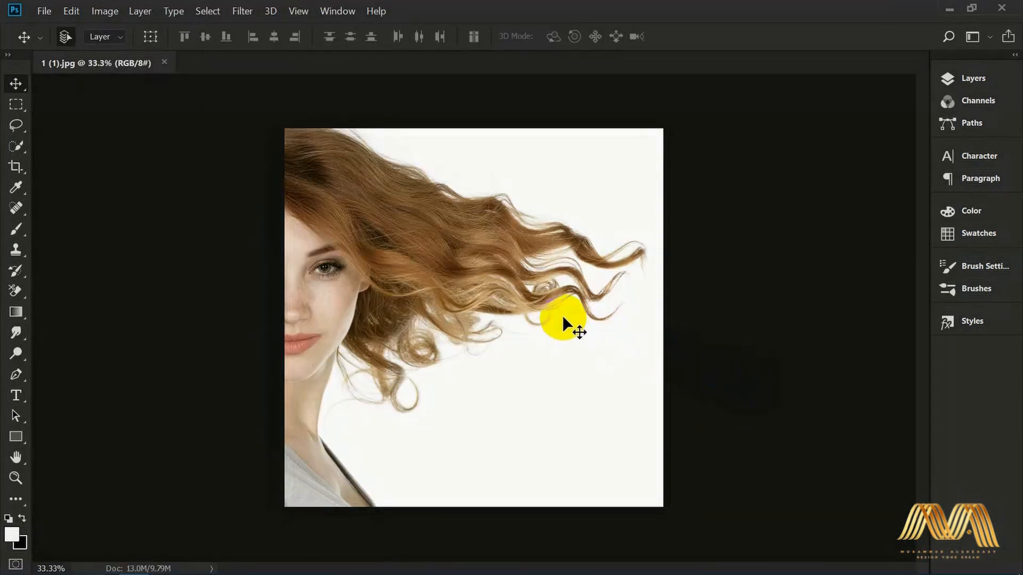
{"action": "left_click", "coordinate": [980, 80]}
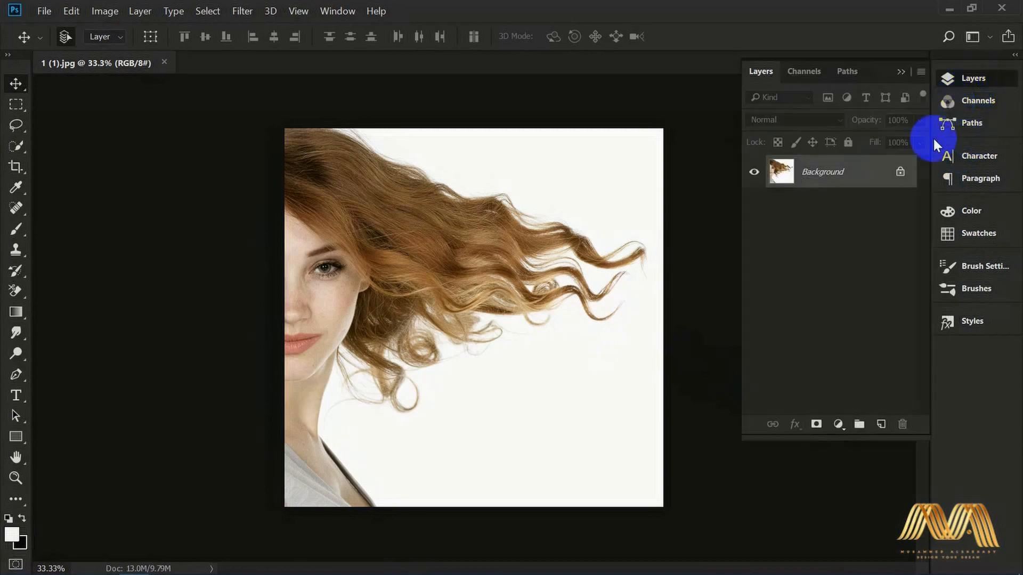
{"action": "left_click", "coordinate": [901, 172]}
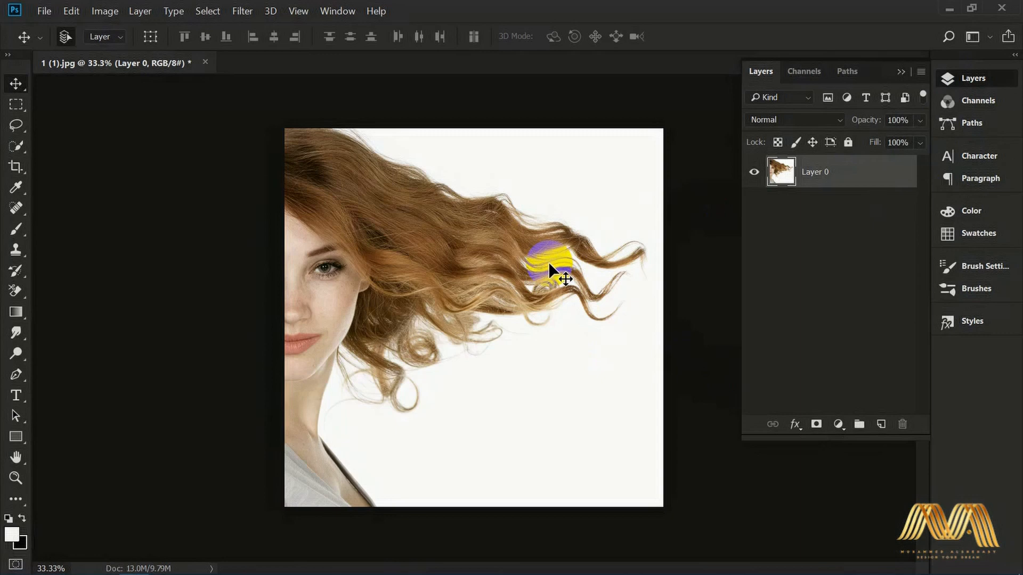
{"action": "key", "text": "f"}
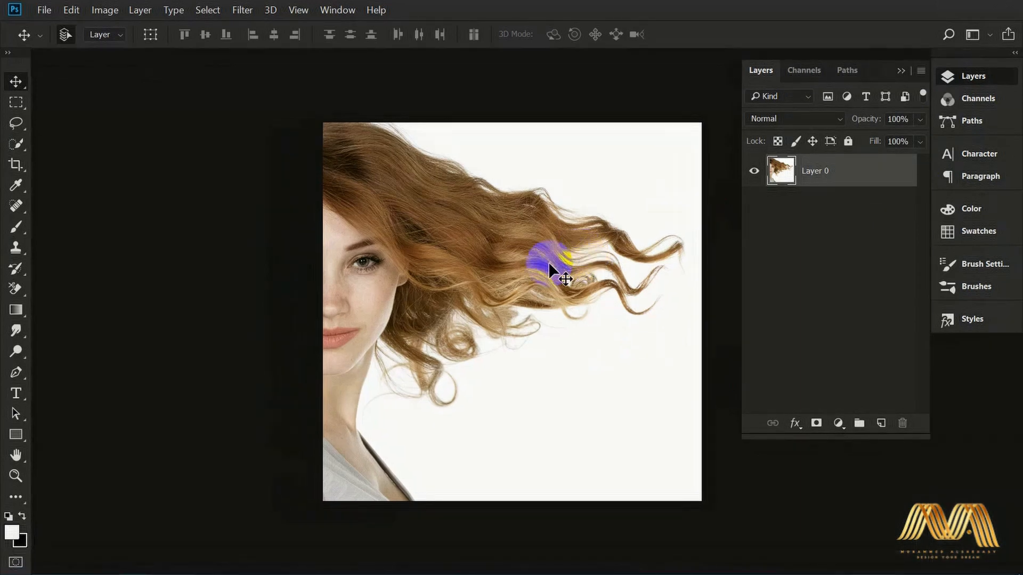
{"action": "left_click_drag", "start_coordinate": [546, 278], "coordinate": [472, 272]}
Step: Start a Color Range selection with Fuzziness 36, sampling the white background above the flowing hair
{"action": "key", "text": "s"}
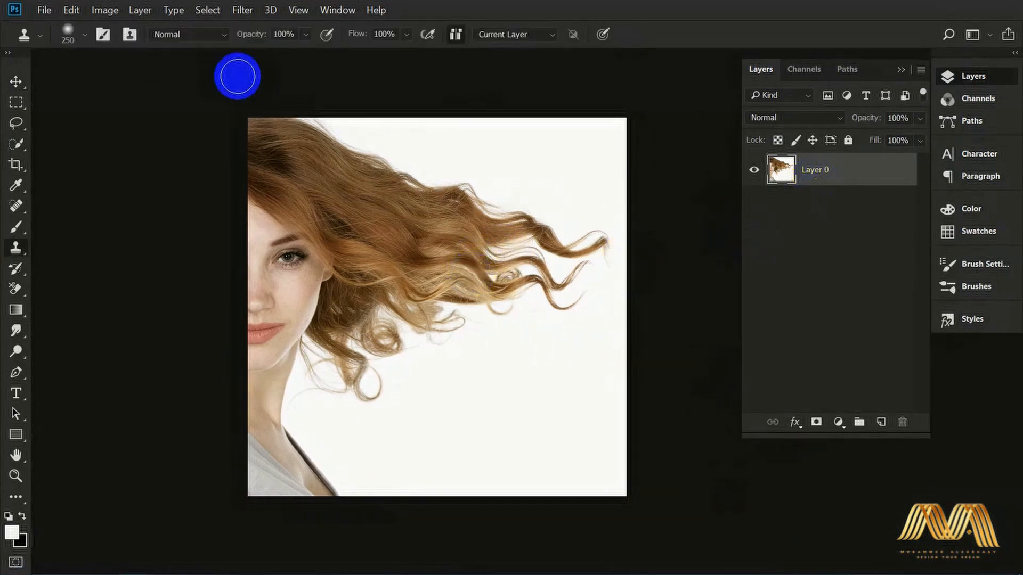
{"action": "left_click", "coordinate": [207, 11]}
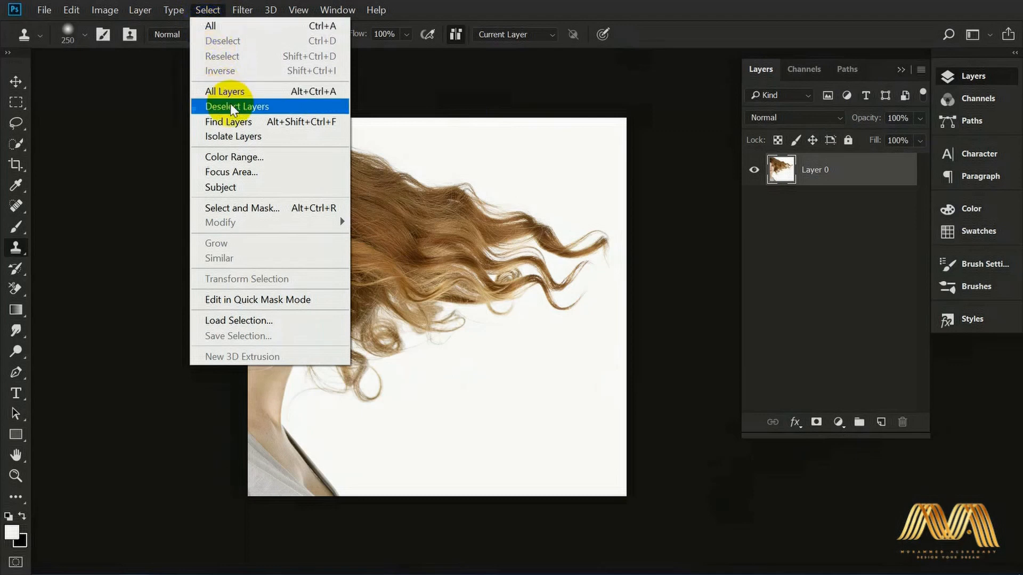
{"action": "left_click", "coordinate": [255, 158]}
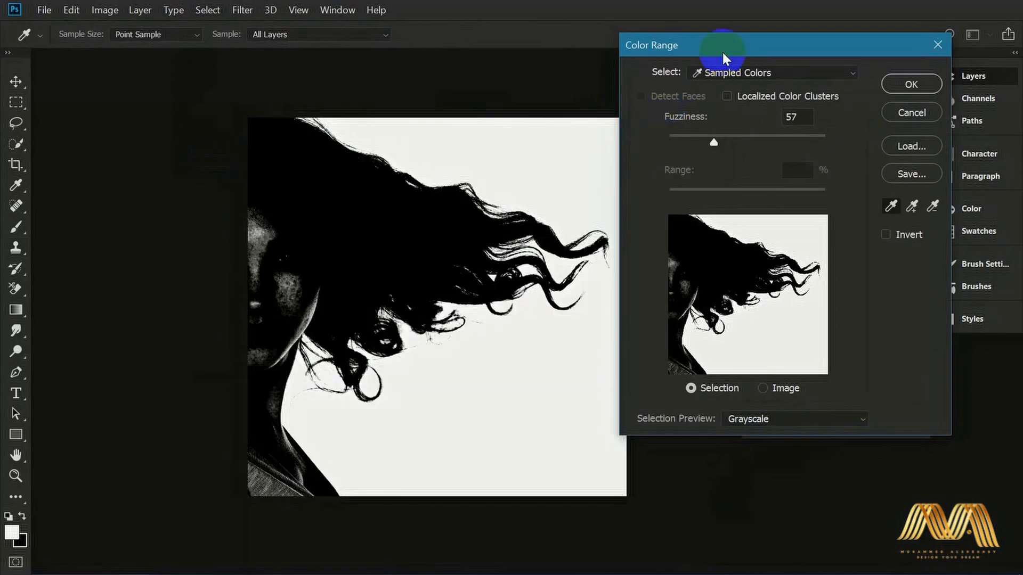
{"action": "left_click_drag", "start_coordinate": [736, 46], "coordinate": [762, 45]}
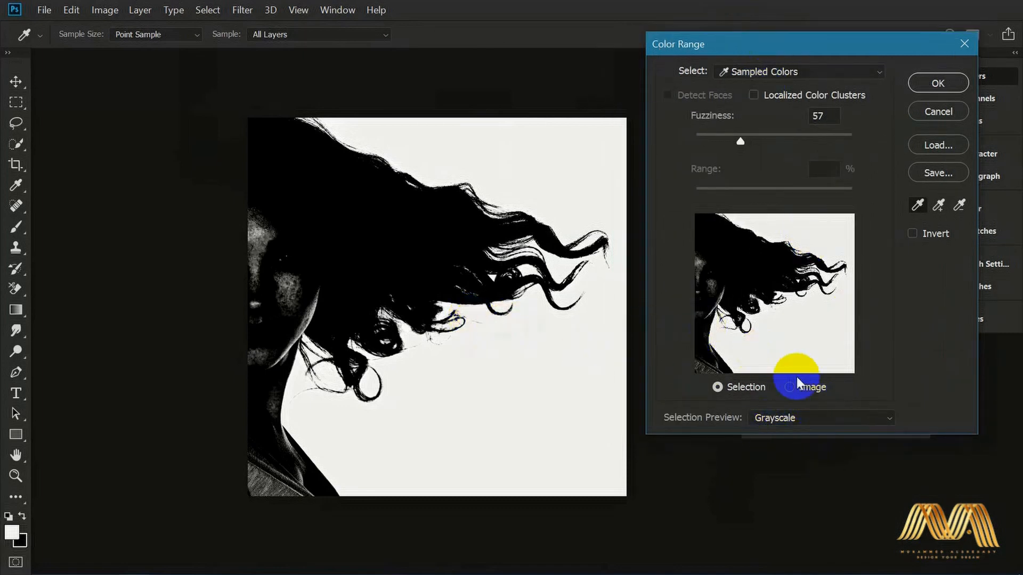
{"action": "left_click_drag", "start_coordinate": [740, 142], "coordinate": [725, 139]}
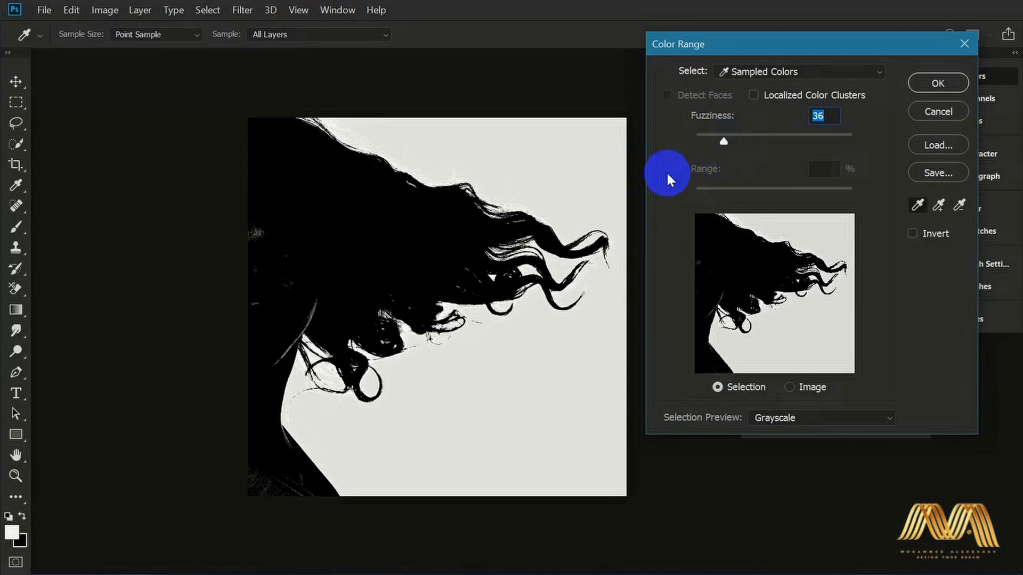
{"action": "left_click", "coordinate": [560, 197]}
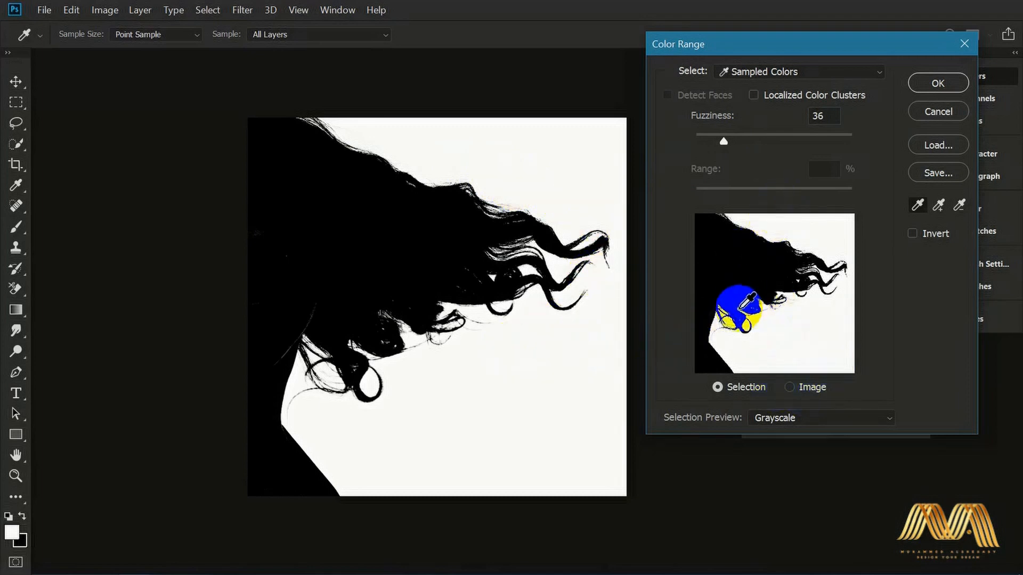
Step: Apply the Color Range selection with the selection preview set to None, and delete the selected white background
{"action": "left_click", "coordinate": [837, 423]}
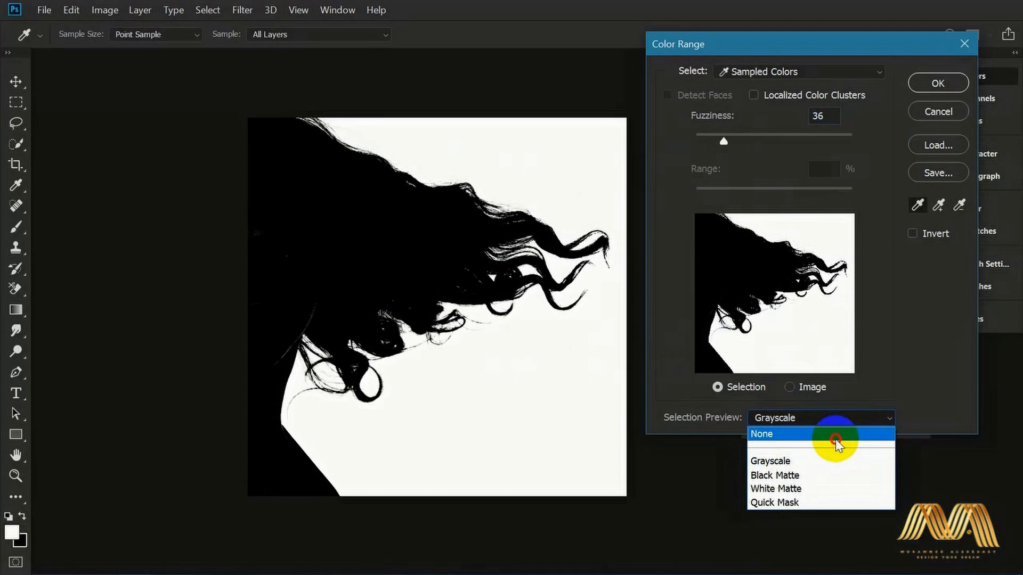
{"action": "left_click", "coordinate": [835, 437]}
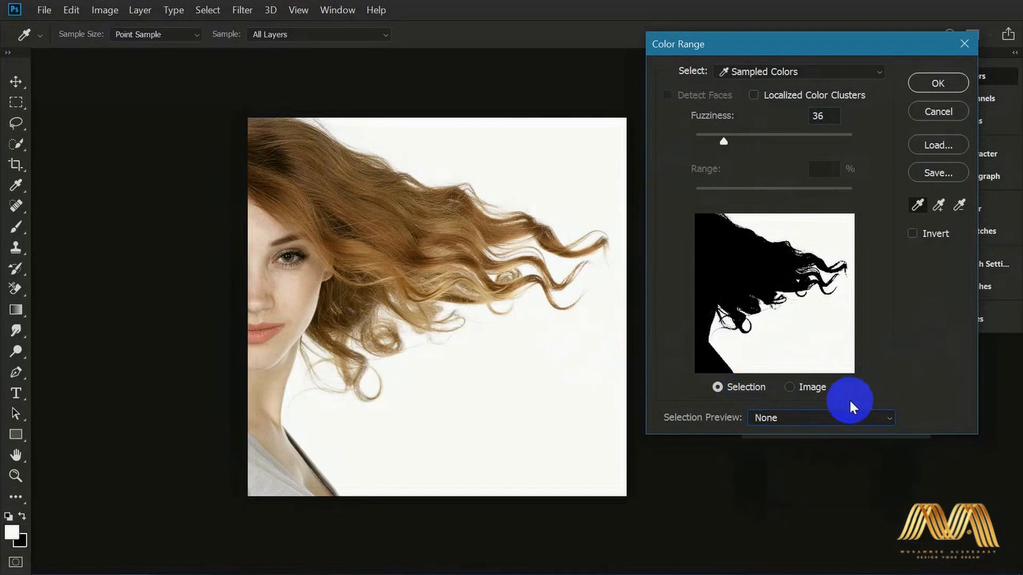
{"action": "left_click", "coordinate": [941, 84]}
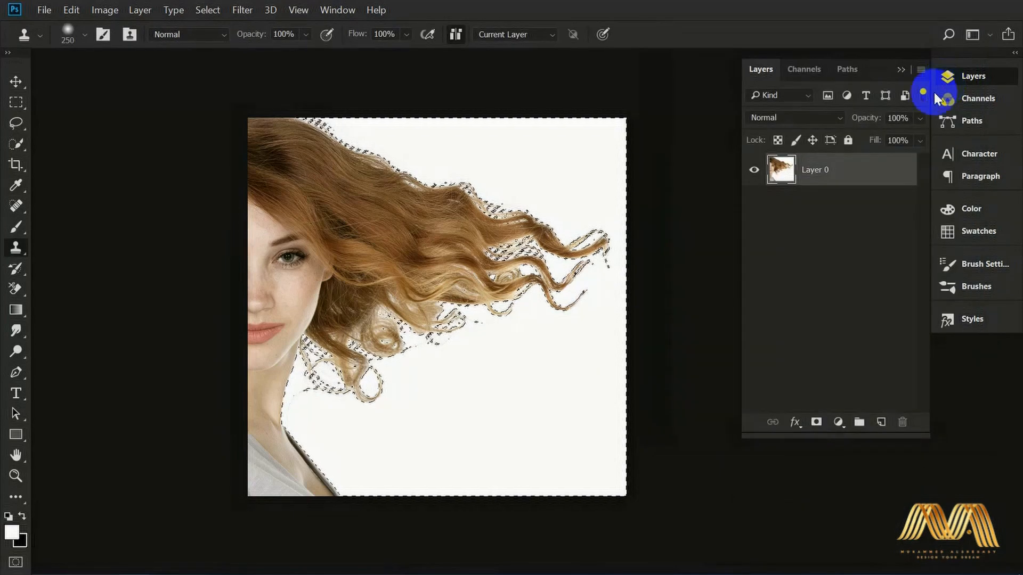
{"action": "key", "text": "v"}
{"action": "key", "text": "Delete"}
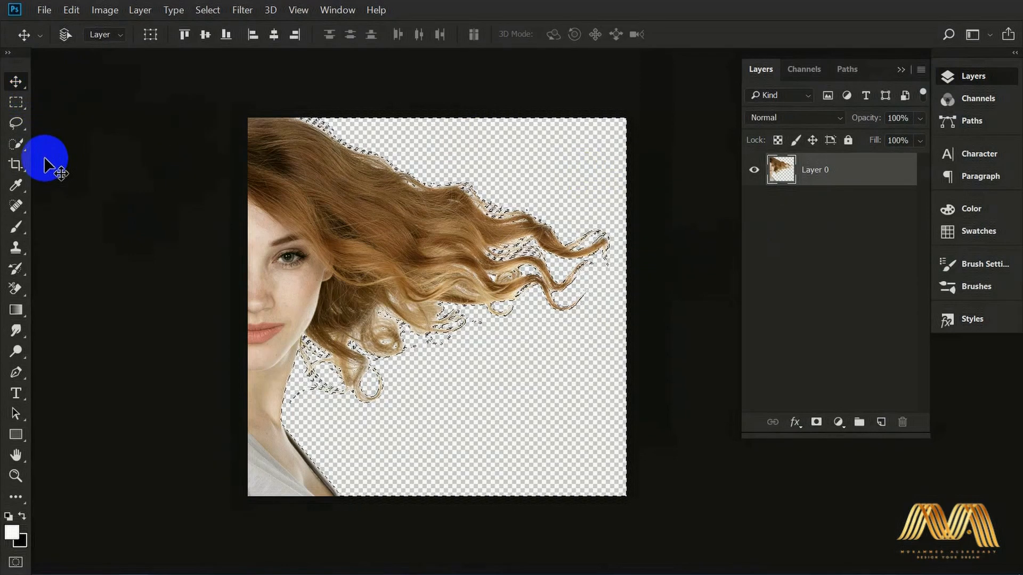
Step: Deselect and examine the cutout edges of the flowing hair strands up close and in overview
{"action": "left_click", "coordinate": [541, 269], "text": "ctrl"}
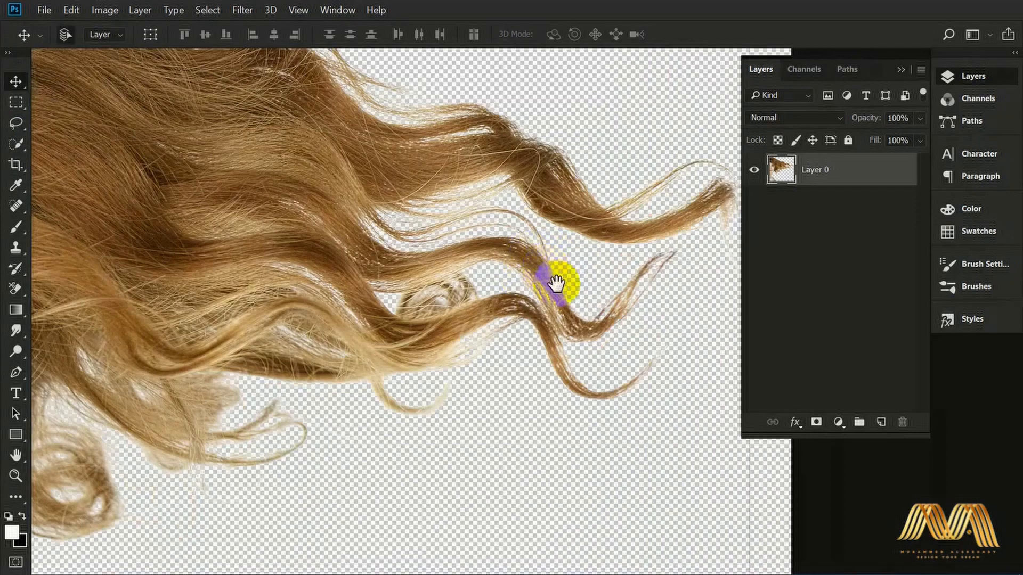
{"action": "left_click_drag", "start_coordinate": [477, 364], "coordinate": [570, 291]}
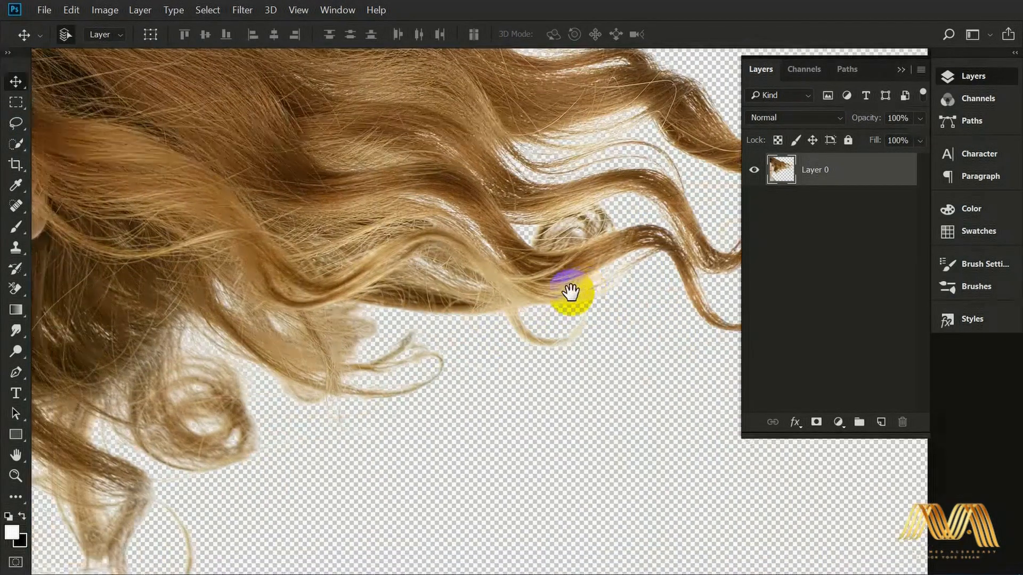
{"action": "left_click_drag", "start_coordinate": [496, 230], "coordinate": [436, 388]}
{"action": "left_click_drag", "start_coordinate": [592, 297], "coordinate": [573, 351]}
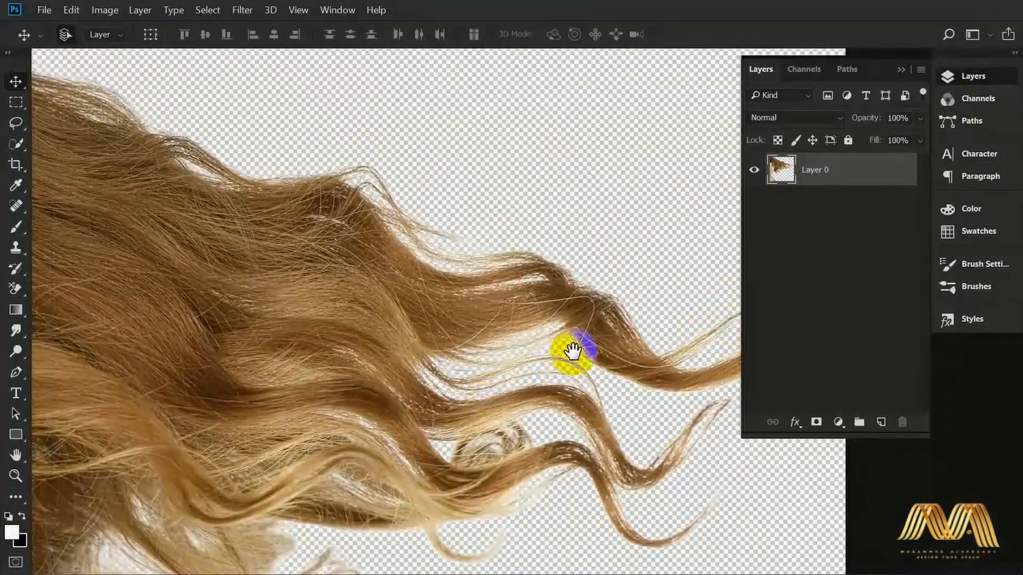
{"action": "left_click", "coordinate": [461, 276], "text": "ctrl"}
{"action": "left_click_drag", "start_coordinate": [352, 198], "coordinate": [221, 235]}
{"action": "left_click", "coordinate": [372, 251], "text": "alt"}
{"action": "left_click", "coordinate": [372, 251], "text": "alt"}
{"action": "left_click", "coordinate": [372, 251], "text": "alt"}
{"action": "left_click", "coordinate": [373, 251], "text": "alt"}
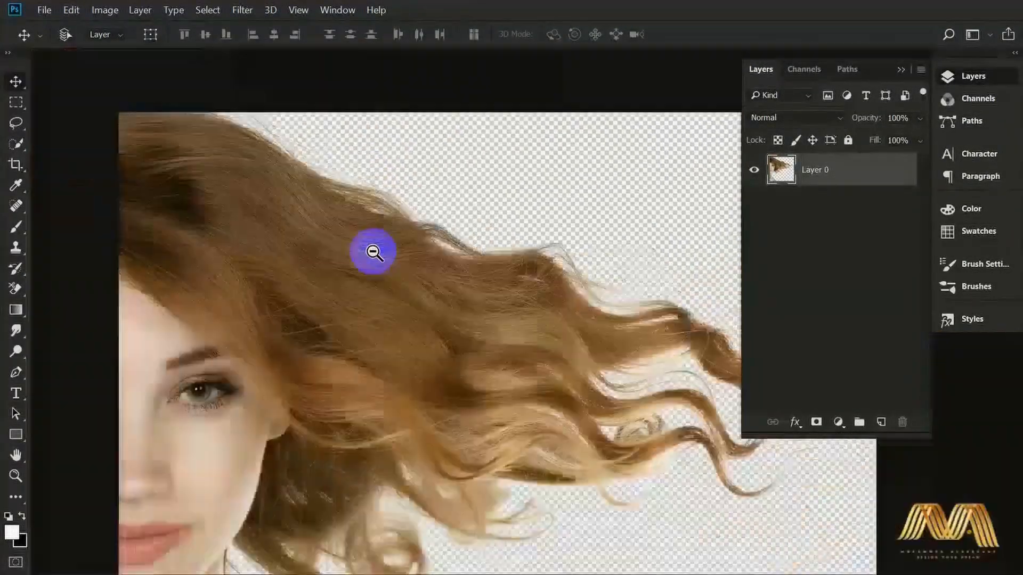
{"action": "left_click", "coordinate": [373, 251], "text": "alt"}
{"action": "left_click_drag", "start_coordinate": [388, 304], "coordinate": [366, 256]}
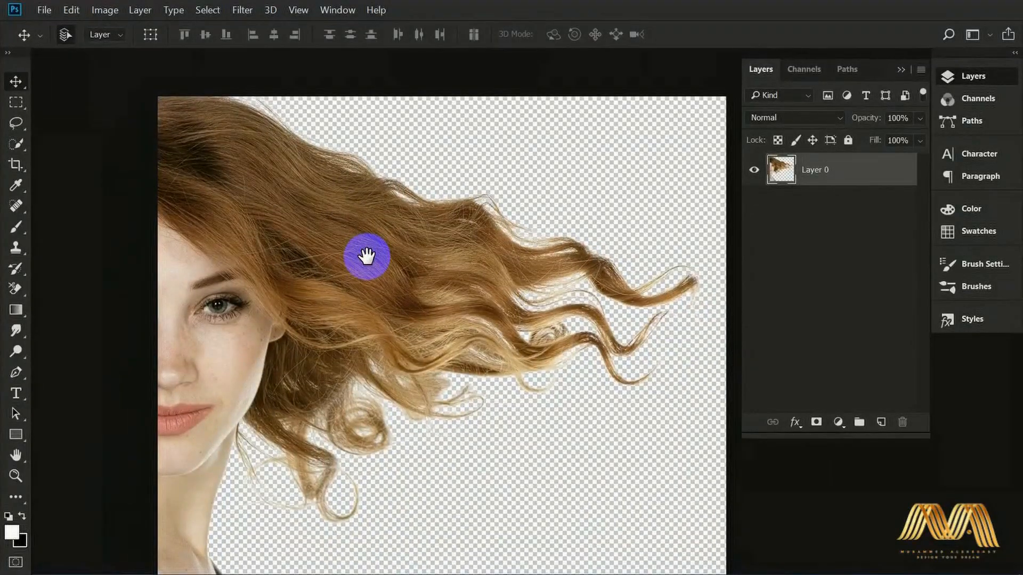
{"action": "scroll", "coordinate": [451, 261], "scroll_direction": "down", "scroll_amount": 1}
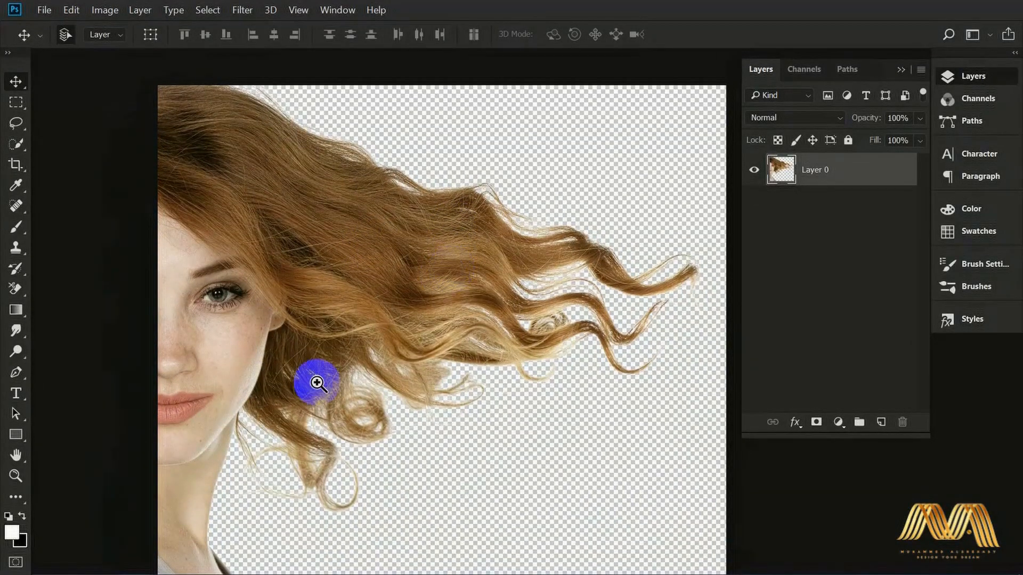
Step: Check the cutout edges along the neck, shoulder and lower curls against the transparent background
{"action": "left_click", "coordinate": [229, 487], "text": "ctrl"}
{"action": "left_click_drag", "start_coordinate": [229, 486], "coordinate": [228, 143]}
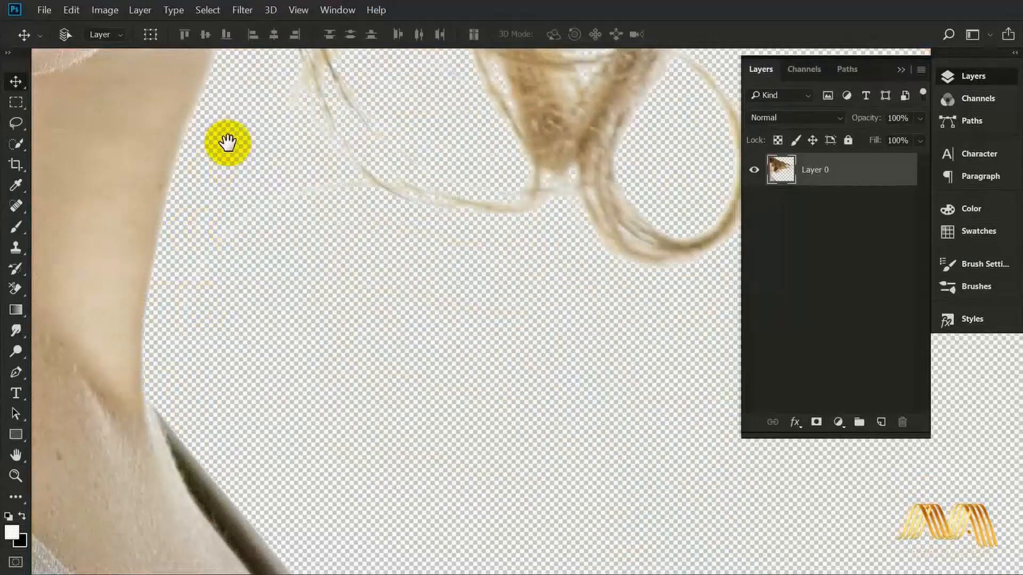
{"action": "left_click_drag", "start_coordinate": [250, 543], "coordinate": [277, 533]}
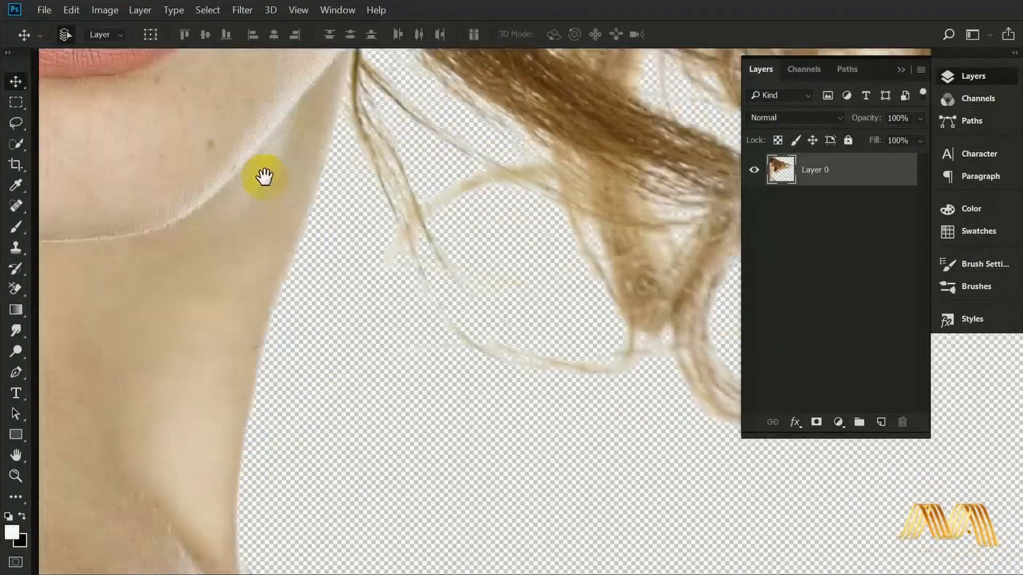
{"action": "left_click_drag", "start_coordinate": [265, 177], "coordinate": [245, 344]}
{"action": "left_click", "coordinate": [427, 231], "text": "alt"}
{"action": "left_click", "coordinate": [425, 230], "text": "alt"}
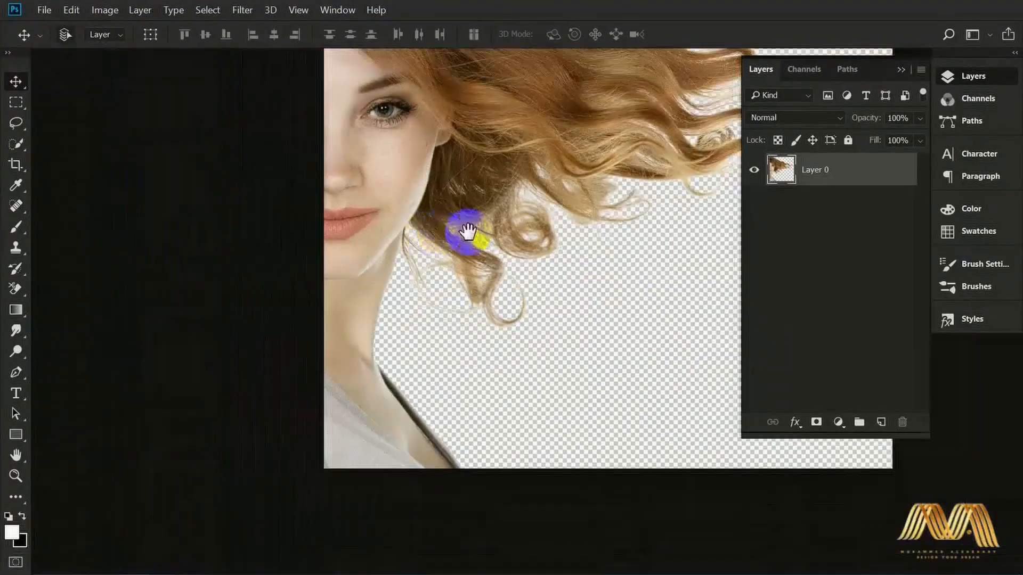
{"action": "left_click", "coordinate": [534, 228], "text": "alt"}
{"action": "left_click_drag", "start_coordinate": [582, 222], "coordinate": [418, 321]}
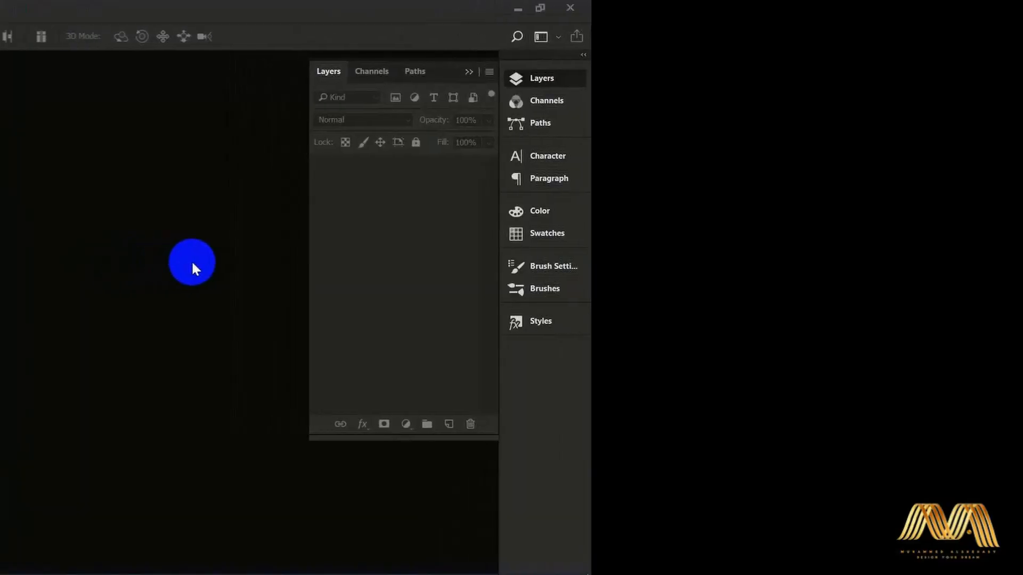
Step: Open the black-and-white photo 1 (4) in full-screen mode and unlock its Background layer
{"action": "key", "text": "ctrl+o"}
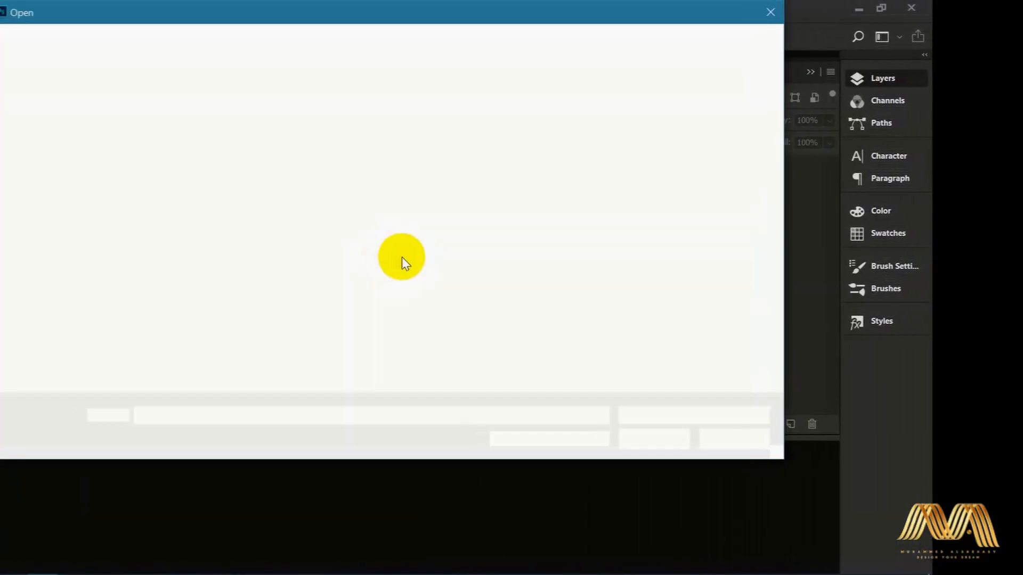
{"action": "double_click", "coordinate": [794, 184]}
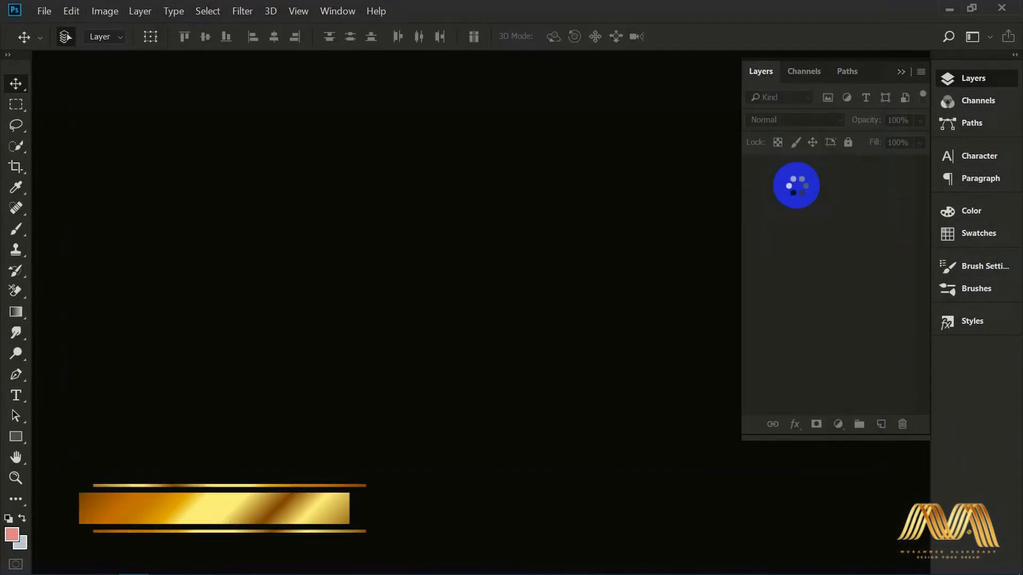
{"action": "key", "text": "f"}
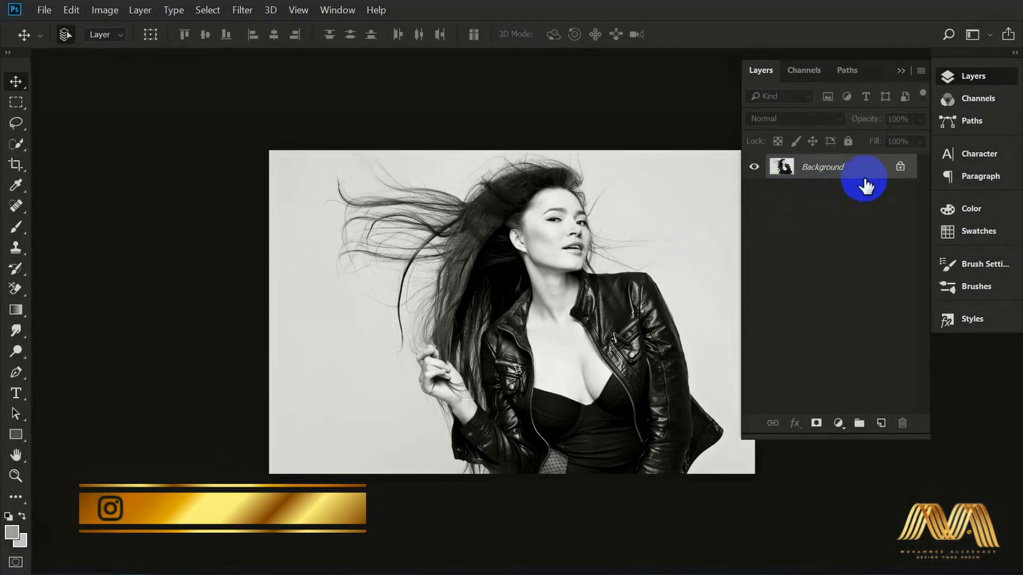
{"action": "left_click", "coordinate": [900, 170]}
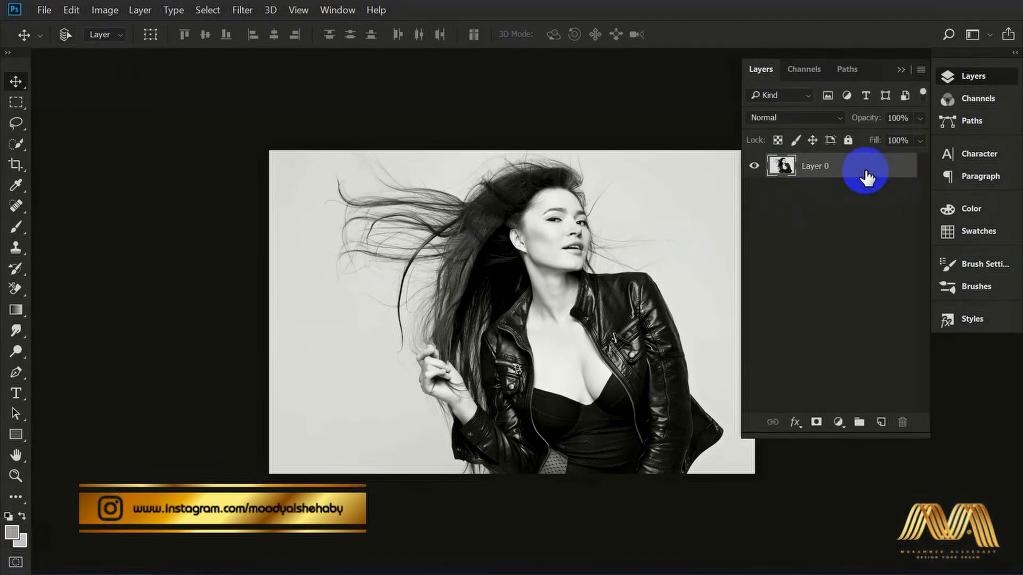
Step: Duplicate Layer 0 and hide the original layer
{"action": "key", "text": "ctrl+j"}
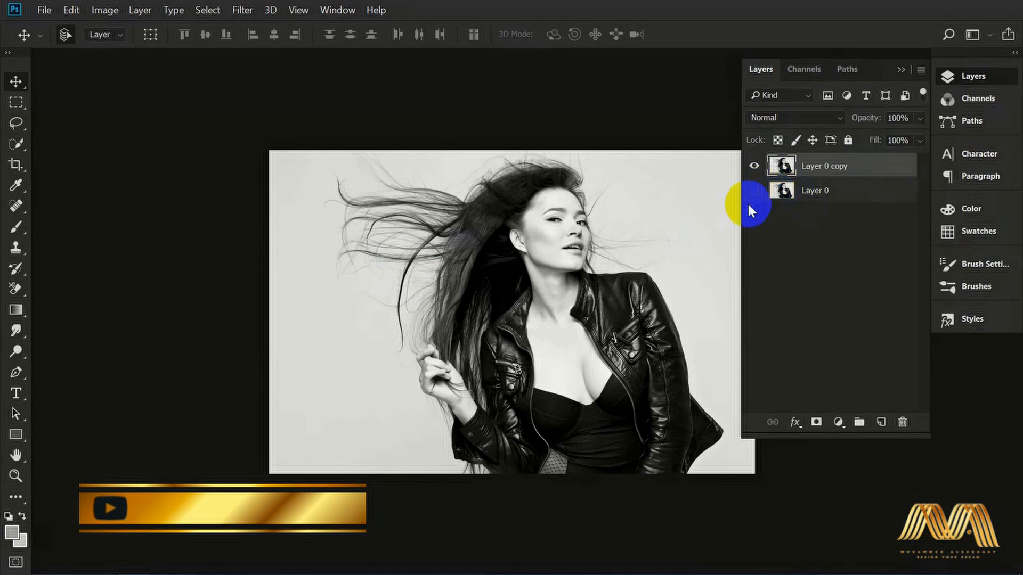
{"action": "left_click", "coordinate": [434, 241]}
{"action": "left_click_drag", "start_coordinate": [606, 235], "coordinate": [478, 274]}
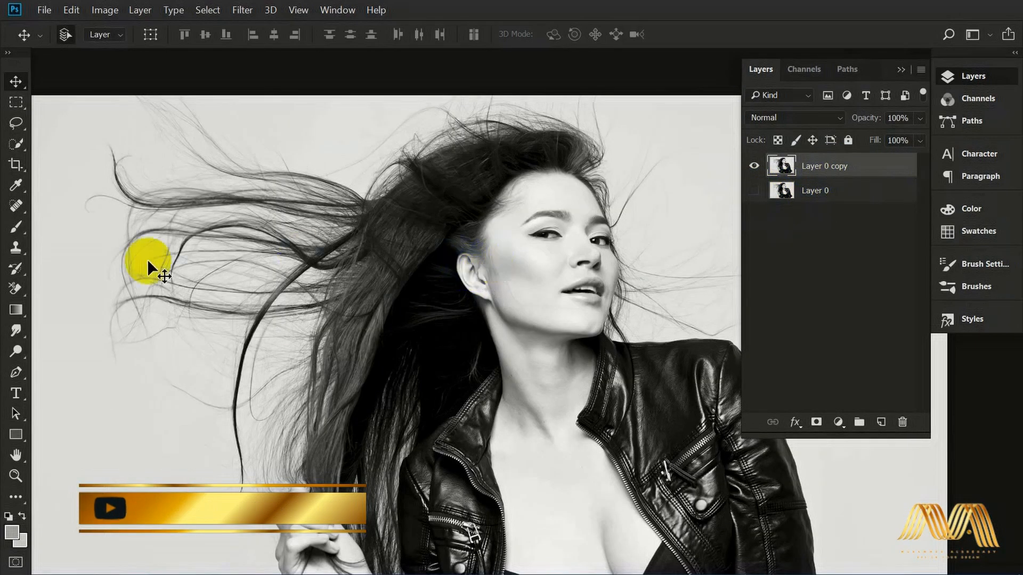
Step: Activate the Background Eraser and sample the dark hair colour #282828 as the foreground colour
{"action": "left_click", "coordinate": [16, 291]}
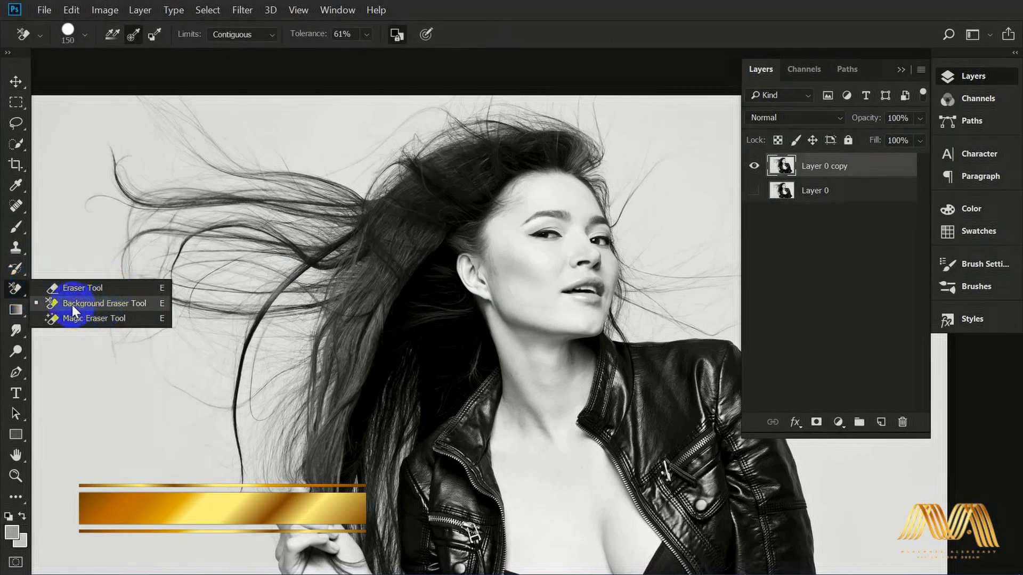
{"action": "left_click", "coordinate": [119, 303]}
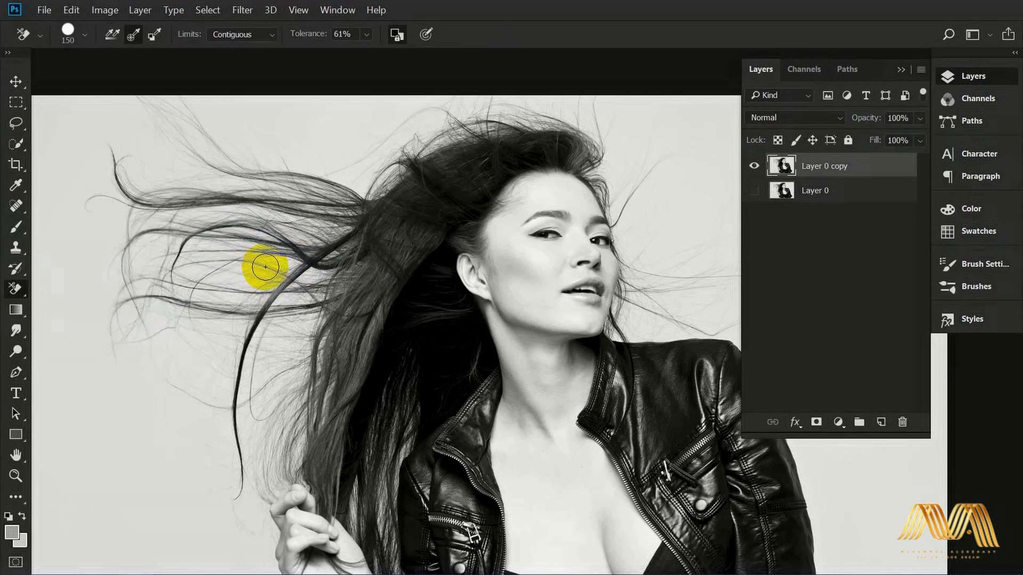
{"action": "left_click", "coordinate": [10, 538]}
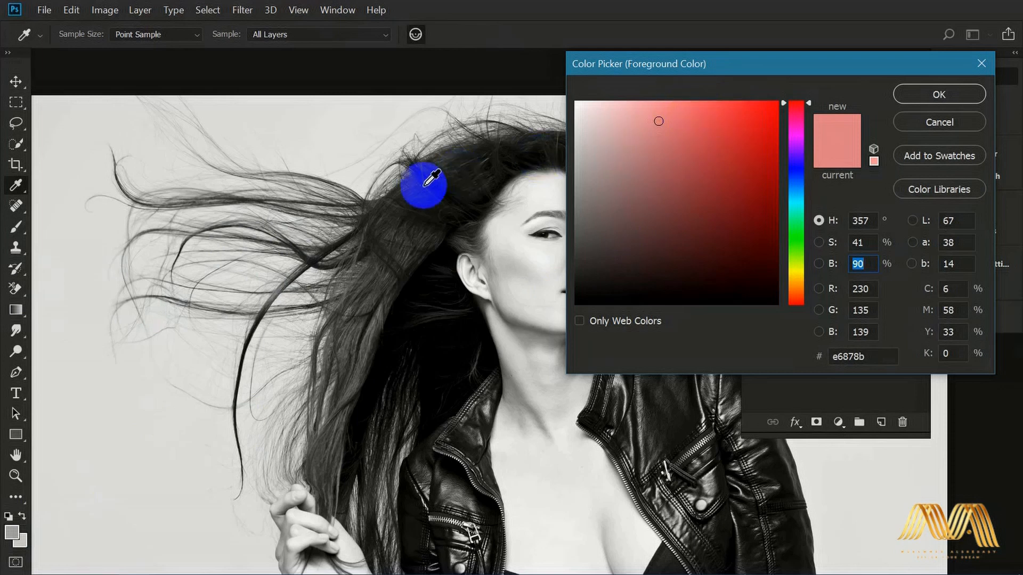
{"action": "left_click", "coordinate": [377, 206]}
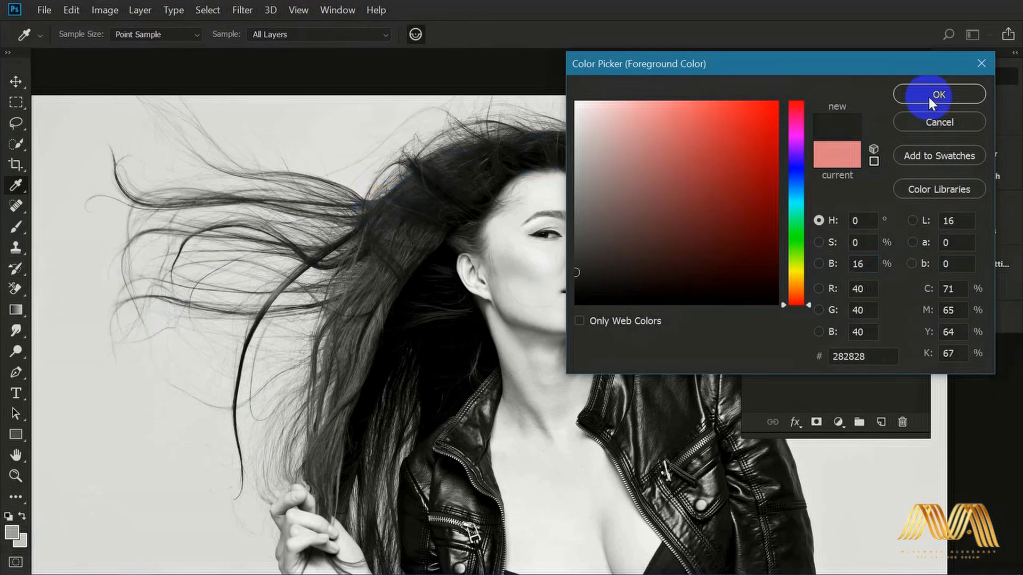
{"action": "left_click", "coordinate": [937, 95]}
{"action": "key", "text": "e"}
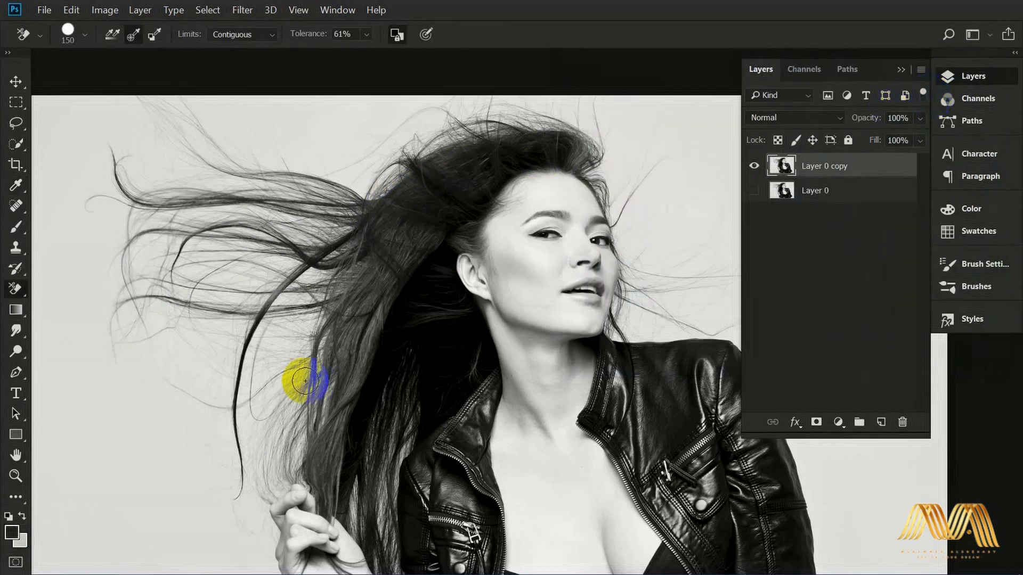
Step: Sample the light grey backdrop colour #e1e1e1 as the background colour
{"action": "left_click", "coordinate": [22, 544]}
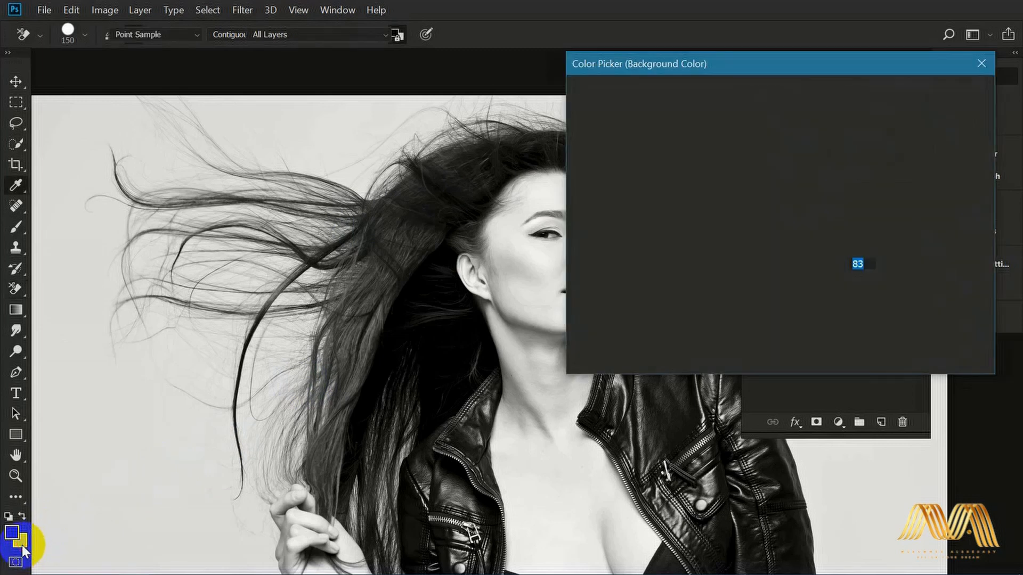
{"action": "left_click", "coordinate": [109, 418]}
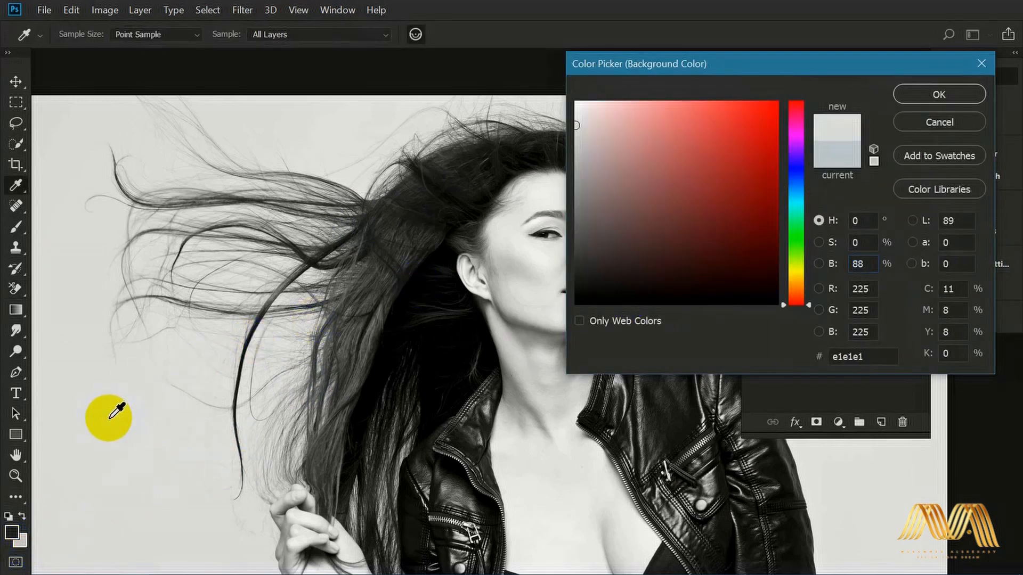
{"action": "left_click", "coordinate": [964, 96]}
{"action": "key", "text": "e"}
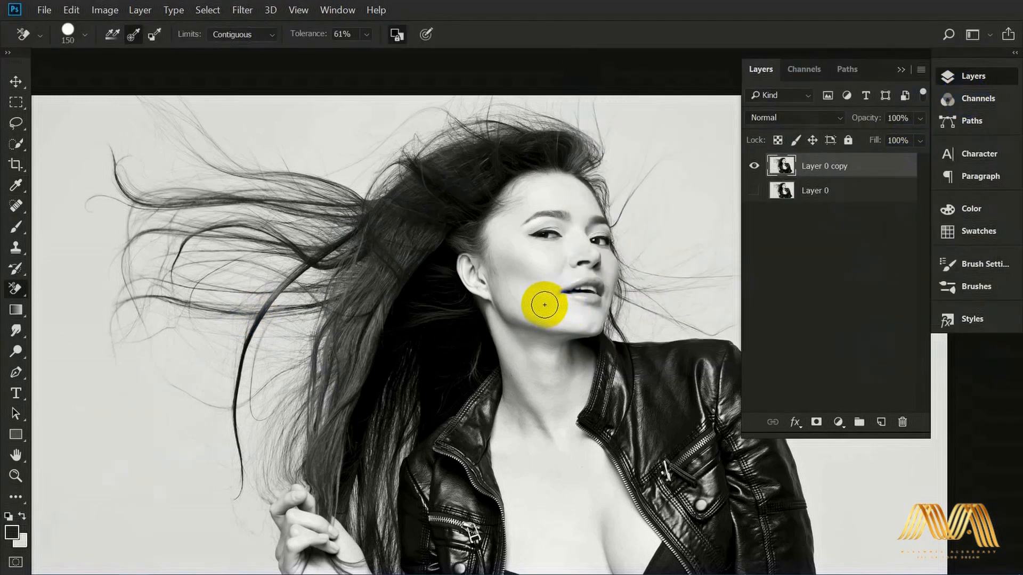
Step: Set the Background Eraser to protect the foreground colour, sample once and use contiguous limits with 61% tolerance
{"action": "left_click", "coordinate": [395, 35]}
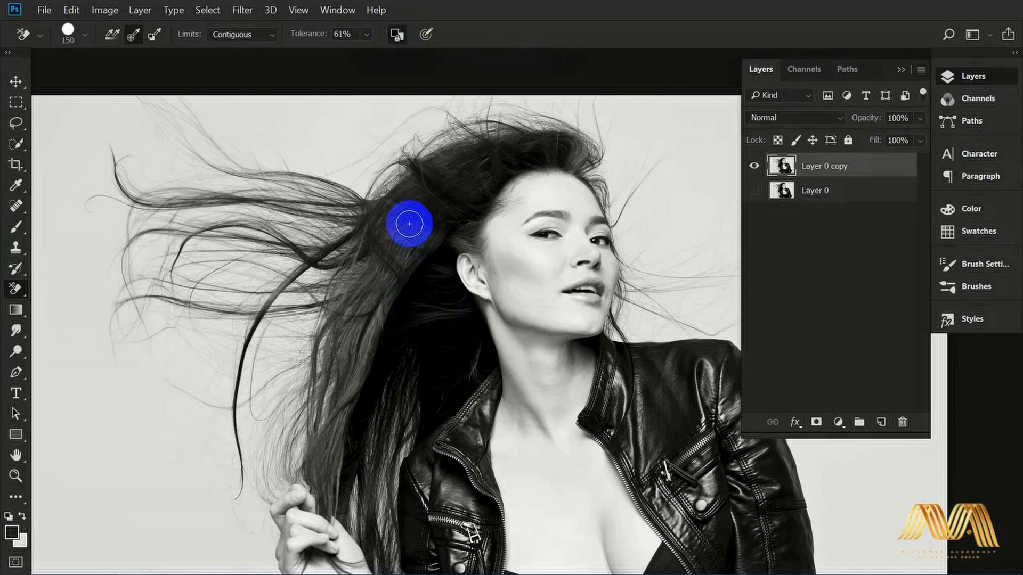
{"action": "left_click_drag", "start_coordinate": [411, 199], "coordinate": [333, 105]}
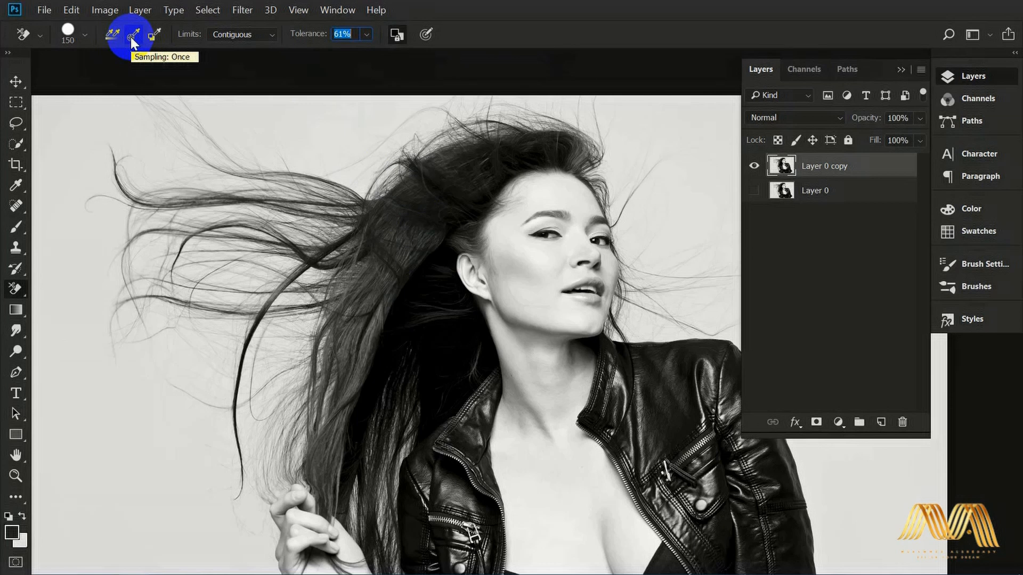
{"action": "left_click", "coordinate": [134, 35]}
{"action": "left_click", "coordinate": [441, 167]}
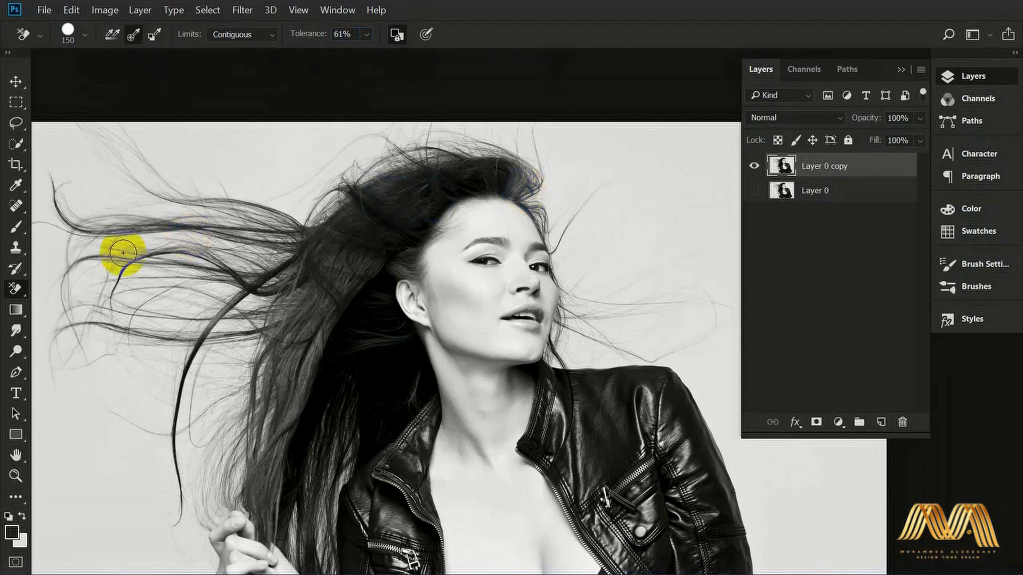
Step: Erase the backdrop above and behind the head with a 300 px Background Eraser brush
{"action": "left_click_drag", "start_coordinate": [123, 252], "coordinate": [204, 269]}
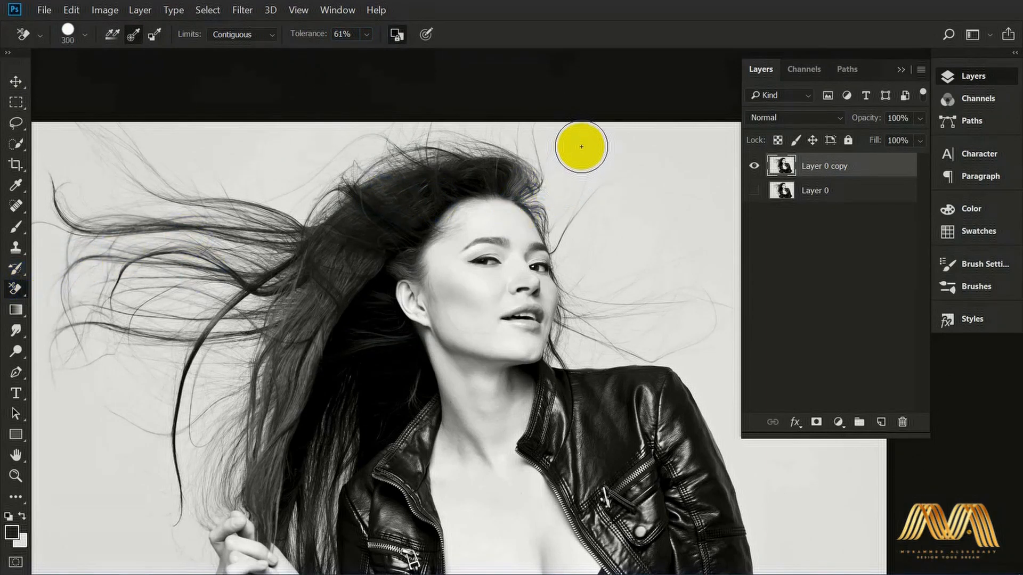
{"action": "left_click_drag", "start_coordinate": [555, 182], "coordinate": [468, 228]}
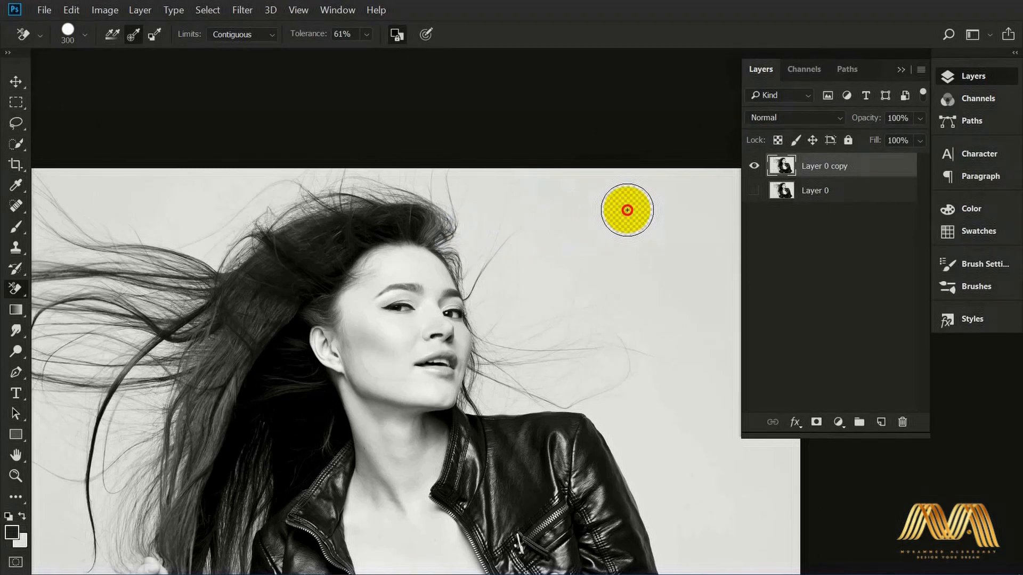
{"action": "mouse_move", "coordinate": [627, 210]}
{"action": "left_mouse_down"}
{"action": "mouse_move", "coordinate": [529, 242]}
{"action": "mouse_move", "coordinate": [484, 230]}
{"action": "left_mouse_up"}
{"action": "mouse_move", "coordinate": [418, 205]}
{"action": "left_mouse_down"}
{"action": "mouse_move", "coordinate": [343, 184]}
{"action": "mouse_move", "coordinate": [512, 196]}
{"action": "mouse_move", "coordinate": [280, 195]}
{"action": "mouse_move", "coordinate": [327, 193]}
{"action": "mouse_move", "coordinate": [204, 259]}
{"action": "mouse_move", "coordinate": [251, 226]}
{"action": "mouse_move", "coordinate": [220, 250]}
{"action": "mouse_move", "coordinate": [265, 192]}
{"action": "mouse_move", "coordinate": [131, 259]}
{"action": "mouse_move", "coordinate": [193, 263]}
{"action": "mouse_move", "coordinate": [193, 281]}
{"action": "mouse_move", "coordinate": [372, 186]}
{"action": "mouse_move", "coordinate": [457, 217]}
{"action": "left_mouse_up"}
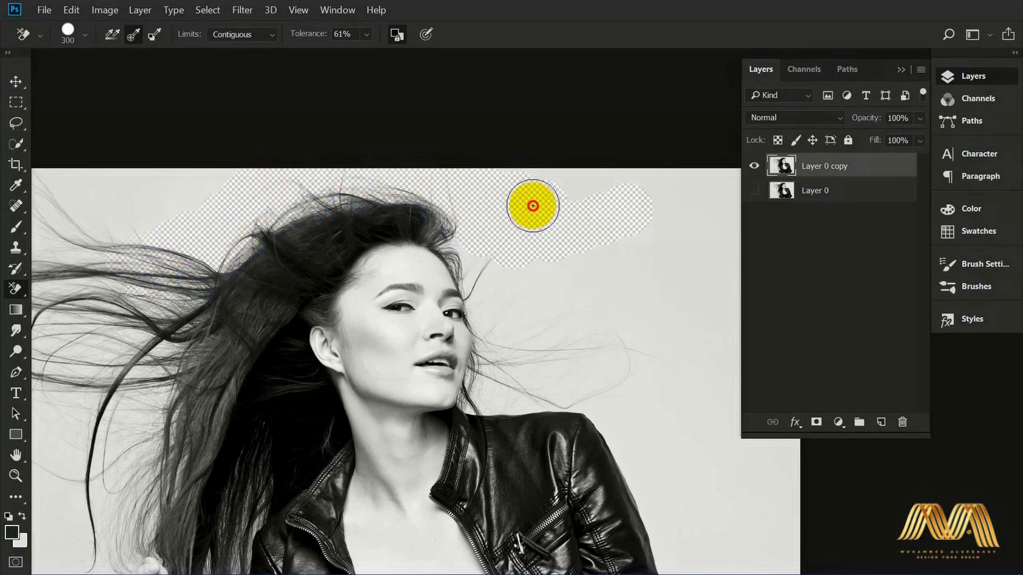
{"action": "mouse_move", "coordinate": [186, 273]}
{"action": "left_mouse_down"}
{"action": "mouse_move", "coordinate": [393, 327]}
{"action": "mouse_move", "coordinate": [446, 313]}
{"action": "left_mouse_up"}
{"action": "left_click_drag", "start_coordinate": [416, 233], "coordinate": [472, 212]}
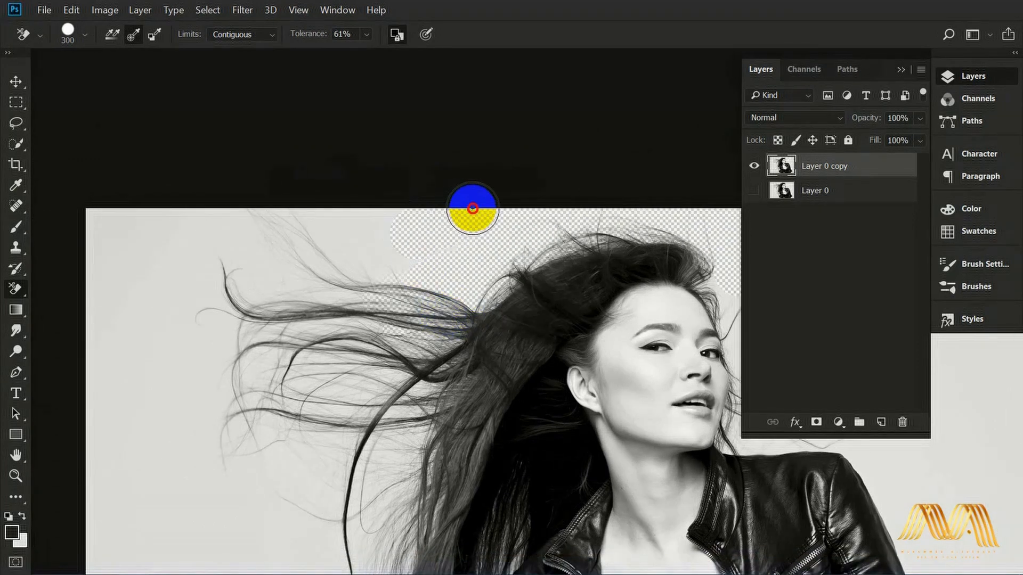
Step: Erase the backdrop around and between the flying hair strands, enlarging the brush for the open areas
{"action": "mouse_move", "coordinate": [401, 335]}
{"action": "left_mouse_down"}
{"action": "mouse_move", "coordinate": [329, 278]}
{"action": "mouse_move", "coordinate": [401, 290]}
{"action": "mouse_move", "coordinate": [272, 203]}
{"action": "mouse_move", "coordinate": [350, 238]}
{"action": "mouse_move", "coordinate": [358, 293]}
{"action": "mouse_move", "coordinate": [252, 280]}
{"action": "mouse_move", "coordinate": [225, 247]}
{"action": "mouse_move", "coordinate": [245, 233]}
{"action": "mouse_move", "coordinate": [378, 296]}
{"action": "left_mouse_up"}
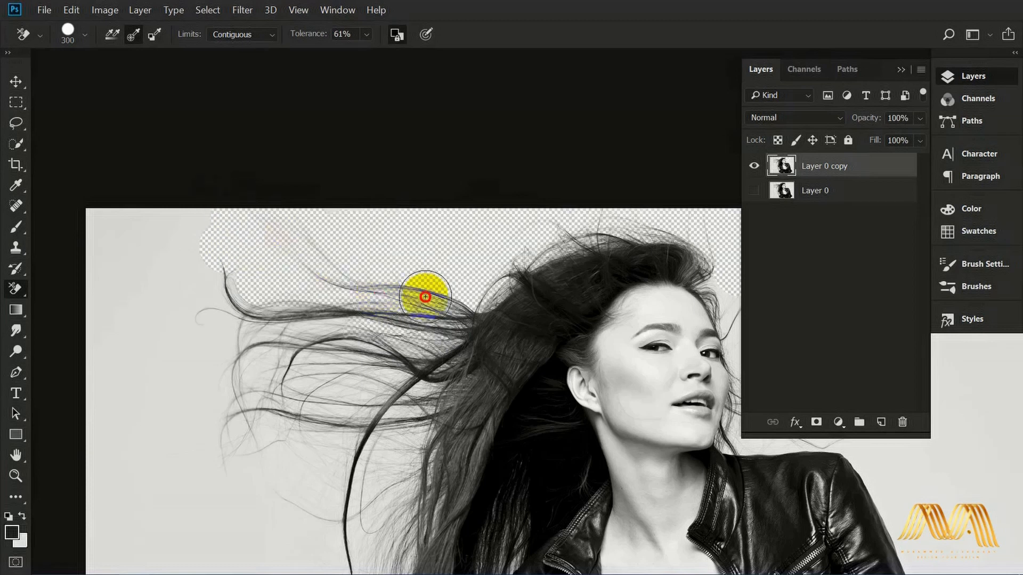
{"action": "left_click_drag", "start_coordinate": [288, 309], "coordinate": [216, 288]}
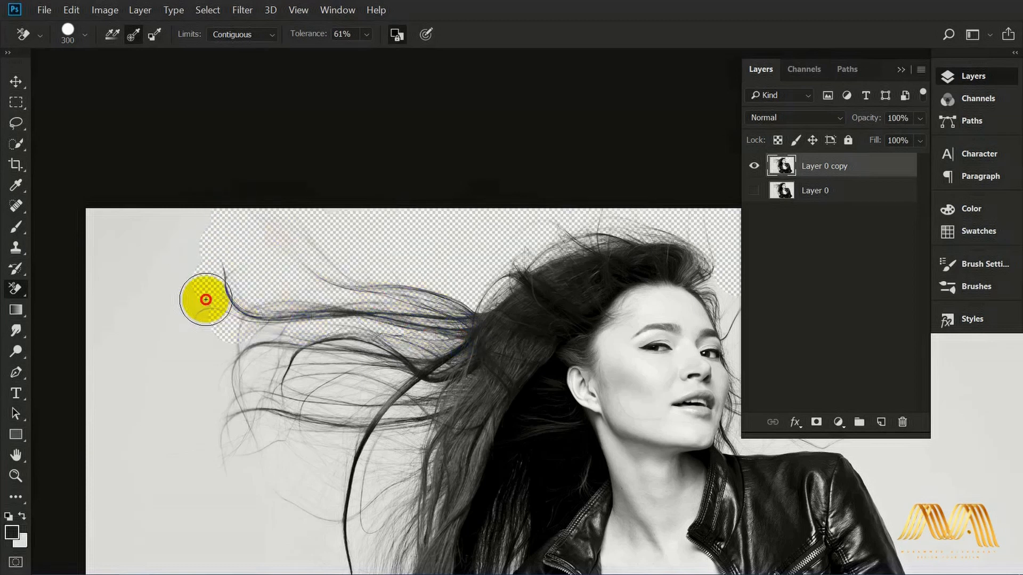
{"action": "mouse_move", "coordinate": [246, 325]}
{"action": "left_mouse_down"}
{"action": "mouse_move", "coordinate": [438, 354]}
{"action": "mouse_move", "coordinate": [242, 351]}
{"action": "mouse_move", "coordinate": [223, 344]}
{"action": "mouse_move", "coordinate": [249, 331]}
{"action": "mouse_move", "coordinate": [203, 316]}
{"action": "mouse_move", "coordinate": [433, 317]}
{"action": "mouse_move", "coordinate": [289, 292]}
{"action": "mouse_move", "coordinate": [408, 307]}
{"action": "mouse_move", "coordinate": [341, 308]}
{"action": "left_mouse_up"}
{"action": "key", "text": "bracketright"}
{"action": "key", "text": "bracketright"}
{"action": "key", "text": "bracketright"}
{"action": "mouse_move", "coordinate": [152, 391]}
{"action": "left_mouse_down"}
{"action": "mouse_move", "coordinate": [269, 413]}
{"action": "mouse_move", "coordinate": [426, 372]}
{"action": "mouse_move", "coordinate": [258, 499]}
{"action": "mouse_move", "coordinate": [281, 379]}
{"action": "mouse_move", "coordinate": [374, 402]}
{"action": "mouse_move", "coordinate": [408, 490]}
{"action": "mouse_move", "coordinate": [410, 252]}
{"action": "left_mouse_up"}
{"action": "key", "text": "space"}
{"action": "left_click_drag", "start_coordinate": [393, 264], "coordinate": [275, 369]}
Step: Erase the backdrop around the lower hanging strands with a smaller Background Eraser brush
{"action": "key", "text": "bracketleft"}
{"action": "key", "text": "bracketleft"}
{"action": "mouse_move", "coordinate": [295, 447]}
{"action": "left_mouse_down"}
{"action": "mouse_move", "coordinate": [341, 358]}
{"action": "mouse_move", "coordinate": [406, 297]}
{"action": "mouse_move", "coordinate": [340, 373]}
{"action": "mouse_move", "coordinate": [263, 419]}
{"action": "left_mouse_up"}
{"action": "key", "text": "space"}
{"action": "mouse_move", "coordinate": [551, 327]}
{"action": "left_mouse_down"}
{"action": "mouse_move", "coordinate": [310, 529]}
{"action": "mouse_move", "coordinate": [247, 539]}
{"action": "left_mouse_up"}
{"action": "left_click_drag", "start_coordinate": [674, 427], "coordinate": [673, 382]}
{"action": "mouse_move", "coordinate": [641, 317]}
{"action": "left_mouse_down"}
{"action": "mouse_move", "coordinate": [570, 326]}
{"action": "mouse_move", "coordinate": [493, 295]}
{"action": "mouse_move", "coordinate": [447, 230]}
{"action": "mouse_move", "coordinate": [402, 235]}
{"action": "mouse_move", "coordinate": [481, 245]}
{"action": "left_mouse_up"}
Step: Erase the leftover backdrop patches in the image's upper-left corner beyond the hair tips
{"action": "key", "text": "v"}
{"action": "left_click_drag", "start_coordinate": [111, 331], "coordinate": [559, 412]}
{"action": "left_click", "coordinate": [295, 357], "text": "ctrl"}
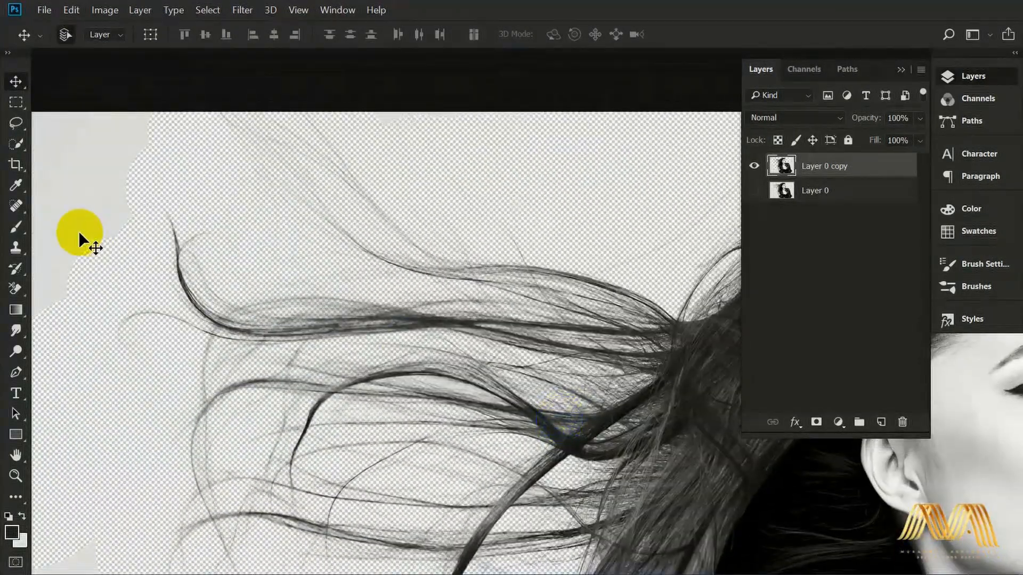
{"action": "left_click", "coordinate": [16, 290]}
{"action": "mouse_move", "coordinate": [88, 183]}
{"action": "left_mouse_down"}
{"action": "mouse_move", "coordinate": [584, 474]}
{"action": "mouse_move", "coordinate": [187, 453]}
{"action": "mouse_move", "coordinate": [464, 354]}
{"action": "left_mouse_up"}
Step: Examine the cutout edges of the hair closely, from the flying strands and crown down to the lower lengths
{"action": "left_click", "coordinate": [9, 82]}
{"action": "left_click_drag", "start_coordinate": [542, 381], "coordinate": [234, 380]}
{"action": "left_click_drag", "start_coordinate": [605, 249], "coordinate": [602, 402]}
{"action": "scroll", "coordinate": [690, 365], "scroll_direction": "up", "scroll_amount": 3}
{"action": "left_click_drag", "start_coordinate": [334, 221], "coordinate": [495, 269]}
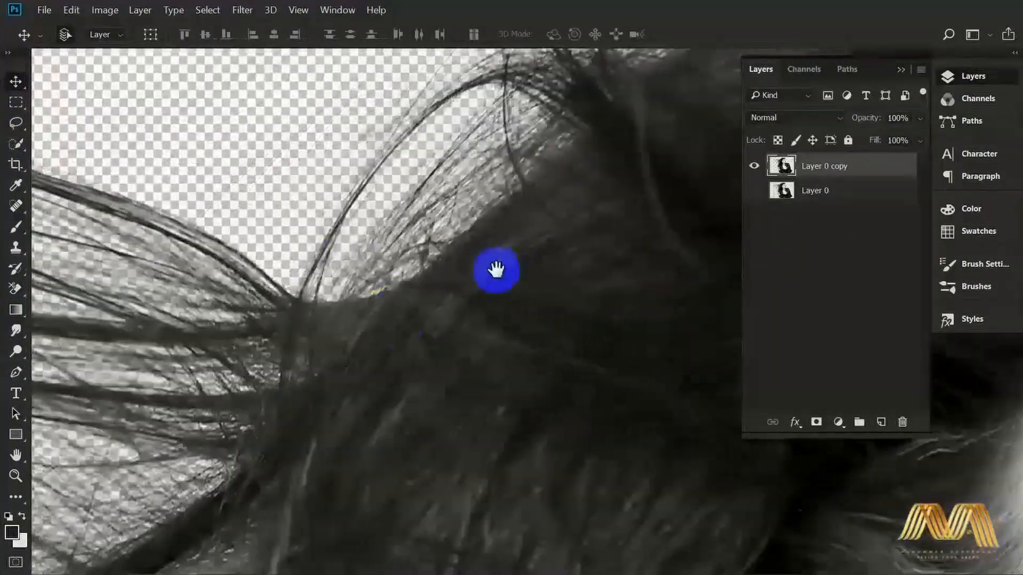
{"action": "left_click_drag", "start_coordinate": [299, 320], "coordinate": [586, 269]}
{"action": "left_click_drag", "start_coordinate": [400, 362], "coordinate": [431, 154]}
{"action": "scroll", "coordinate": [254, 383], "scroll_direction": "down", "scroll_amount": 3}
{"action": "left_click_drag", "start_coordinate": [434, 310], "coordinate": [427, 90]}
{"action": "left_click_drag", "start_coordinate": [304, 338], "coordinate": [397, 298]}
Step: Erase the backdrop around the hair ends and raised hand with a 150 px brush, and undo the last stroke
{"action": "left_click", "coordinate": [15, 291]}
{"action": "mouse_move", "coordinate": [343, 418]}
{"action": "left_mouse_down"}
{"action": "mouse_move", "coordinate": [402, 466]}
{"action": "mouse_move", "coordinate": [441, 393]}
{"action": "mouse_move", "coordinate": [399, 325]}
{"action": "mouse_move", "coordinate": [318, 288]}
{"action": "mouse_move", "coordinate": [237, 212]}
{"action": "mouse_move", "coordinate": [244, 290]}
{"action": "mouse_move", "coordinate": [173, 113]}
{"action": "mouse_move", "coordinate": [215, 114]}
{"action": "left_mouse_up"}
{"action": "left_click_drag", "start_coordinate": [209, 109], "coordinate": [304, 324]}
{"action": "mouse_move", "coordinate": [227, 414]}
{"action": "left_mouse_down"}
{"action": "mouse_move", "coordinate": [277, 422]}
{"action": "mouse_move", "coordinate": [322, 406]}
{"action": "mouse_move", "coordinate": [318, 314]}
{"action": "mouse_move", "coordinate": [295, 225]}
{"action": "mouse_move", "coordinate": [323, 194]}
{"action": "left_mouse_up"}
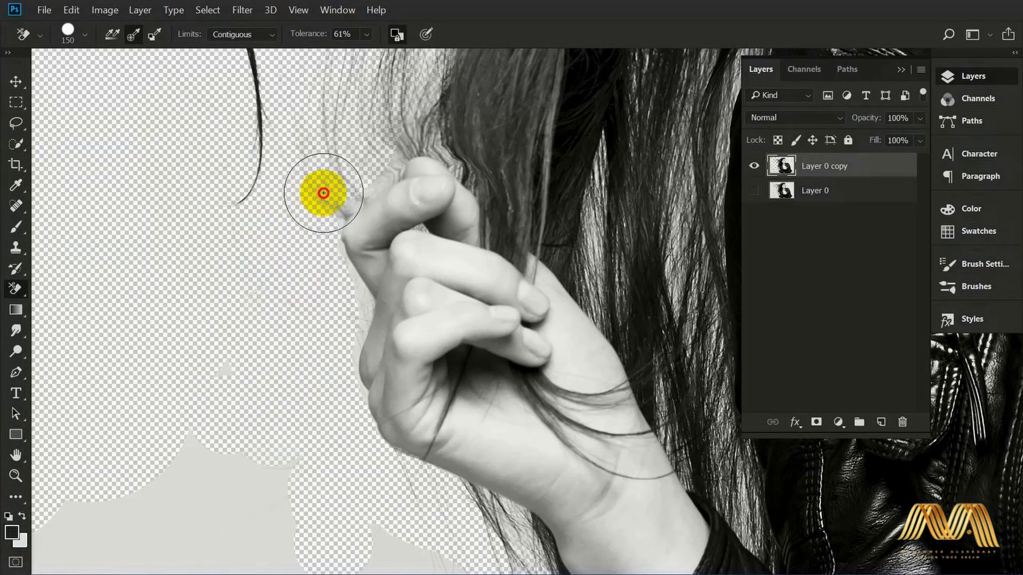
{"action": "key", "text": "ctrl+z"}
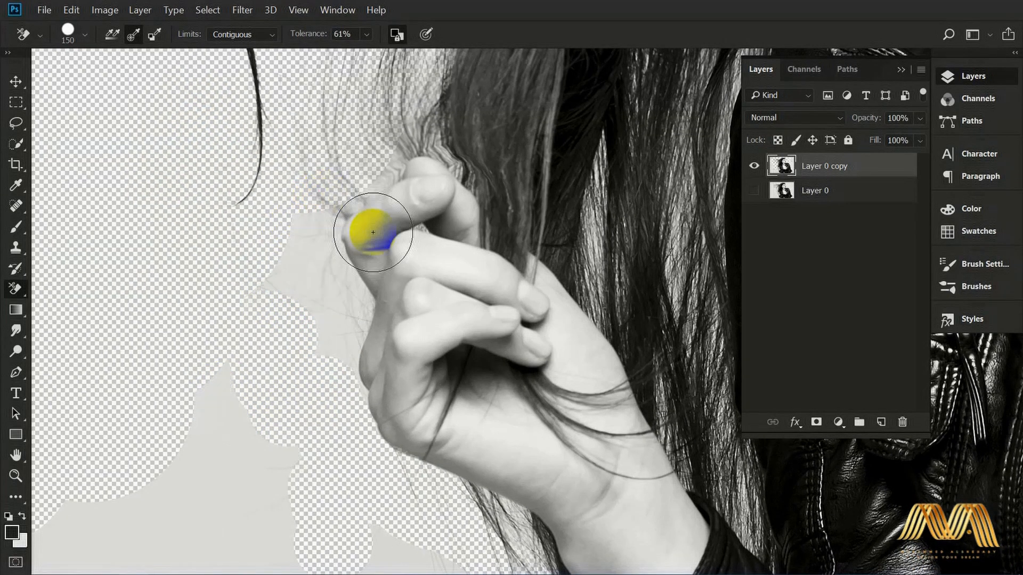
Step: Sample the finger's light grey #d1d1d1 as the protected foreground colour
{"action": "left_click", "coordinate": [15, 535]}
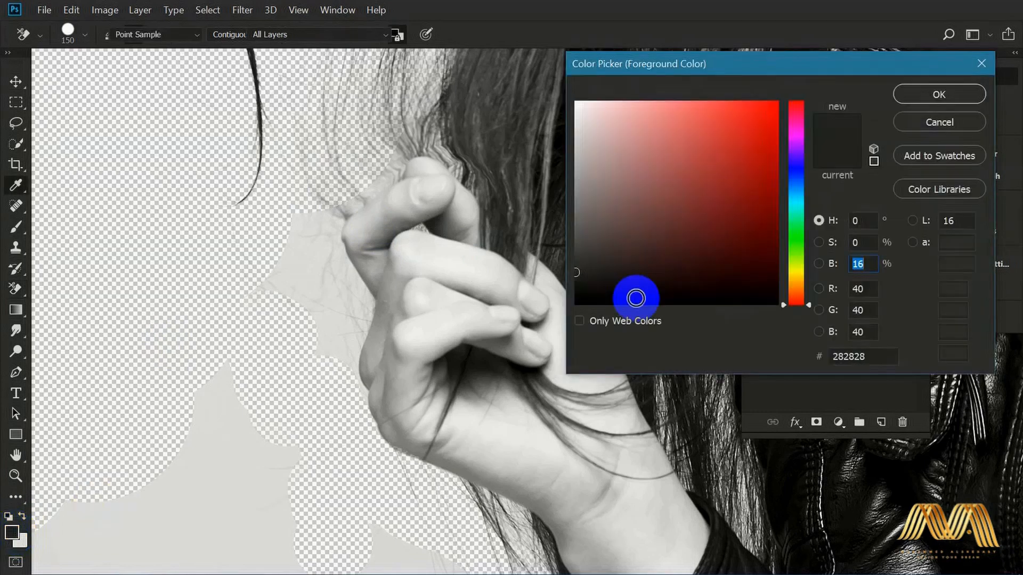
{"action": "left_click", "coordinate": [361, 230]}
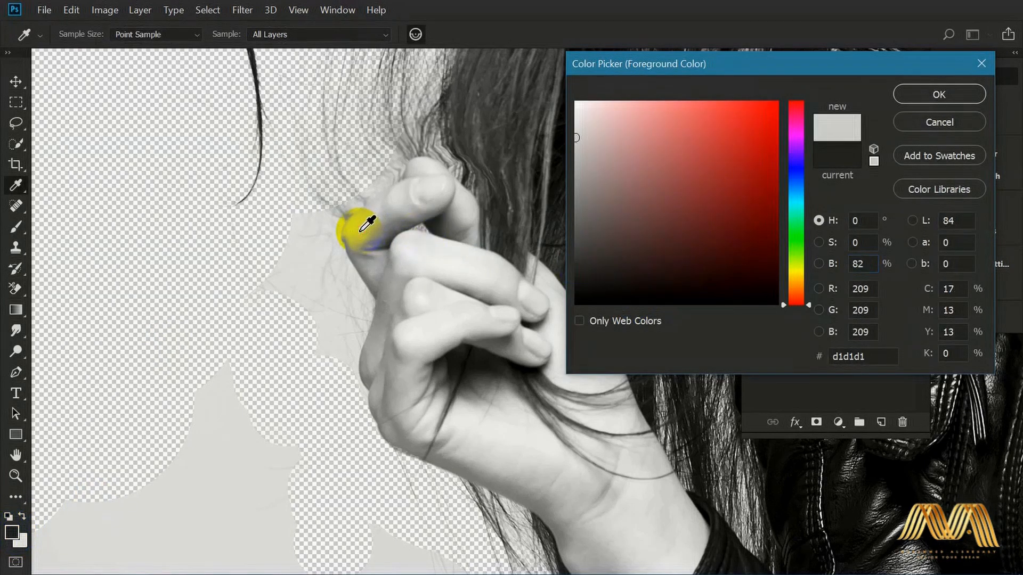
{"action": "left_click", "coordinate": [944, 94]}
{"action": "left_click", "coordinate": [757, 186]}
Step: Erase the backdrop around the fingers and along the edge of the raised hand
{"action": "mouse_move", "coordinate": [341, 228]}
{"action": "left_mouse_down"}
{"action": "mouse_move", "coordinate": [303, 260]}
{"action": "mouse_move", "coordinate": [347, 282]}
{"action": "mouse_move", "coordinate": [337, 264]}
{"action": "mouse_move", "coordinate": [315, 347]}
{"action": "mouse_move", "coordinate": [361, 398]}
{"action": "mouse_move", "coordinate": [397, 465]}
{"action": "left_mouse_up"}
{"action": "mouse_move", "coordinate": [533, 554]}
{"action": "left_mouse_down"}
{"action": "mouse_move", "coordinate": [458, 277]}
{"action": "mouse_move", "coordinate": [418, 205]}
{"action": "left_mouse_up"}
{"action": "mouse_move", "coordinate": [328, 254]}
{"action": "left_mouse_down"}
{"action": "mouse_move", "coordinate": [388, 196]}
{"action": "mouse_move", "coordinate": [495, 527]}
{"action": "mouse_move", "coordinate": [422, 454]}
{"action": "mouse_move", "coordinate": [359, 251]}
{"action": "mouse_move", "coordinate": [359, 407]}
{"action": "left_mouse_up"}
Step: Sample a new protected foreground colour from the photo and continue erasing the backdrop below the hand
{"action": "left_click", "coordinate": [12, 532]}
{"action": "left_click", "coordinate": [456, 378]}
{"action": "left_click", "coordinate": [903, 106]}
{"action": "mouse_move", "coordinate": [405, 479]}
{"action": "left_mouse_down"}
{"action": "mouse_move", "coordinate": [377, 526]}
{"action": "mouse_move", "coordinate": [414, 493]}
{"action": "mouse_move", "coordinate": [429, 383]}
{"action": "mouse_move", "coordinate": [486, 511]}
{"action": "mouse_move", "coordinate": [523, 555]}
{"action": "mouse_move", "coordinate": [601, 570]}
{"action": "mouse_move", "coordinate": [487, 562]}
{"action": "left_mouse_up"}
{"action": "key", "text": "ctrl+minus"}
{"action": "key", "text": "ctrl+minus"}
{"action": "mouse_move", "coordinate": [396, 356]}
{"action": "left_mouse_down"}
{"action": "mouse_move", "coordinate": [518, 393]}
{"action": "mouse_move", "coordinate": [281, 474]}
{"action": "mouse_move", "coordinate": [275, 303]}
{"action": "left_mouse_up"}
Step: Enlarge the Background Eraser brush and clear the remaining large backdrop areas around the figure
{"action": "key", "text": "bracketright"}
{"action": "key", "text": "bracketright"}
{"action": "key", "text": "bracketright"}
{"action": "key", "text": "ctrl+minus"}
{"action": "key", "text": "bracketright"}
{"action": "key", "text": "bracketright"}
{"action": "key", "text": "bracketright"}
{"action": "key", "text": "bracketright"}
{"action": "key", "text": "bracketright"}
{"action": "key", "text": "bracketright"}
{"action": "key", "text": "bracketright"}
{"action": "mouse_move", "coordinate": [426, 439]}
{"action": "left_mouse_down"}
{"action": "mouse_move", "coordinate": [289, 465]}
{"action": "mouse_move", "coordinate": [265, 315]}
{"action": "left_mouse_up"}
{"action": "mouse_move", "coordinate": [341, 160]}
{"action": "left_mouse_down"}
{"action": "mouse_move", "coordinate": [331, 404]}
{"action": "mouse_move", "coordinate": [415, 214]}
{"action": "left_mouse_up"}
{"action": "mouse_move", "coordinate": [772, 502]}
{"action": "left_mouse_down"}
{"action": "mouse_move", "coordinate": [434, 467]}
{"action": "mouse_move", "coordinate": [442, 453]}
{"action": "left_mouse_up"}
Step: Erase the backdrop beside the face and jacket shoulder with a smaller Background Eraser brush
{"action": "key", "text": "bracketleft"}
{"action": "key", "text": "bracketleft"}
{"action": "key", "text": "bracketleft"}
{"action": "mouse_move", "coordinate": [500, 533]}
{"action": "left_mouse_down"}
{"action": "mouse_move", "coordinate": [441, 216]}
{"action": "mouse_move", "coordinate": [506, 187]}
{"action": "left_mouse_up"}
{"action": "left_click_drag", "start_coordinate": [611, 184], "coordinate": [648, 423]}
{"action": "mouse_move", "coordinate": [648, 423]}
{"action": "left_mouse_down"}
{"action": "mouse_move", "coordinate": [402, 166]}
{"action": "mouse_move", "coordinate": [597, 189]}
{"action": "left_mouse_up"}
Step: Reduce the brush to 150 px and set a lighter protected foreground colour for the face edge
{"action": "key", "text": "ctrl+plus"}
{"action": "key", "text": "ctrl+plus"}
{"action": "mouse_move", "coordinate": [366, 450]}
{"action": "left_mouse_down"}
{"action": "mouse_move", "coordinate": [564, 341]}
{"action": "mouse_move", "coordinate": [571, 321]}
{"action": "mouse_move", "coordinate": [592, 366]}
{"action": "mouse_move", "coordinate": [406, 343]}
{"action": "mouse_move", "coordinate": [389, 298]}
{"action": "mouse_move", "coordinate": [392, 198]}
{"action": "mouse_move", "coordinate": [377, 198]}
{"action": "mouse_move", "coordinate": [408, 229]}
{"action": "mouse_move", "coordinate": [368, 237]}
{"action": "mouse_move", "coordinate": [350, 140]}
{"action": "left_mouse_up"}
{"action": "key", "text": "bracketleft"}
{"action": "key", "text": "bracketleft"}
{"action": "key", "text": "bracketleft"}
{"action": "key", "text": "bracketleft"}
{"action": "key", "text": "bracketleft"}
{"action": "key", "text": "bracketleft"}
{"action": "key", "text": "bracketleft"}
{"action": "left_click", "coordinate": [11, 532]}
{"action": "left_click", "coordinate": [940, 94]}
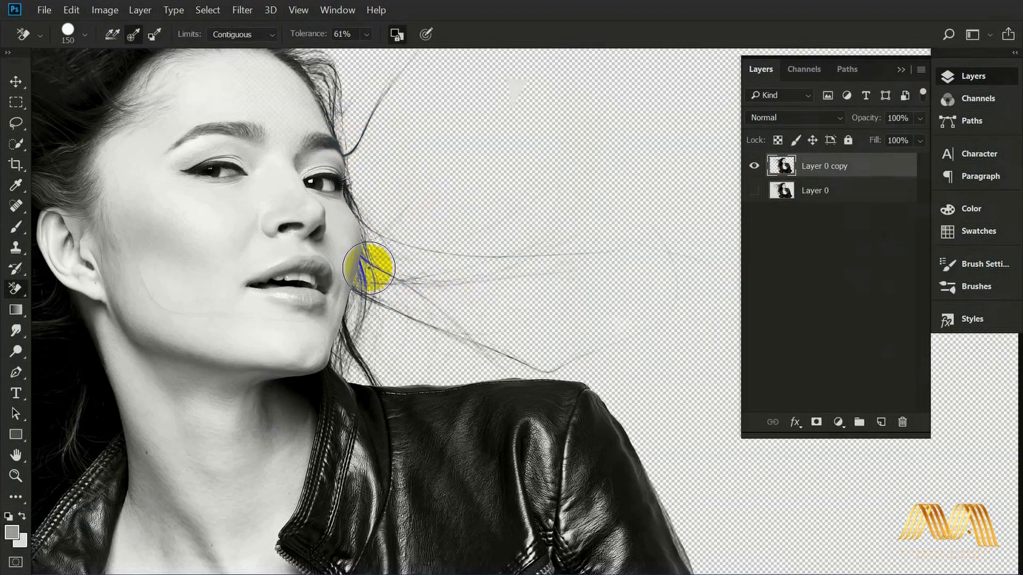
Step: Erase the leftover triangular backdrop patch beside the forehead with the Background Eraser
{"action": "key", "text": "v"}
{"action": "key", "text": "ctrl+minus"}
{"action": "key", "text": "ctrl+minus"}
{"action": "mouse_move", "coordinate": [436, 300]}
{"action": "left_mouse_down"}
{"action": "mouse_move", "coordinate": [342, 273]}
{"action": "mouse_move", "coordinate": [539, 431]}
{"action": "mouse_move", "coordinate": [454, 366]}
{"action": "left_mouse_up"}
{"action": "left_click", "coordinate": [502, 305], "text": "ctrl"}
{"action": "left_click", "coordinate": [502, 306], "text": "ctrl"}
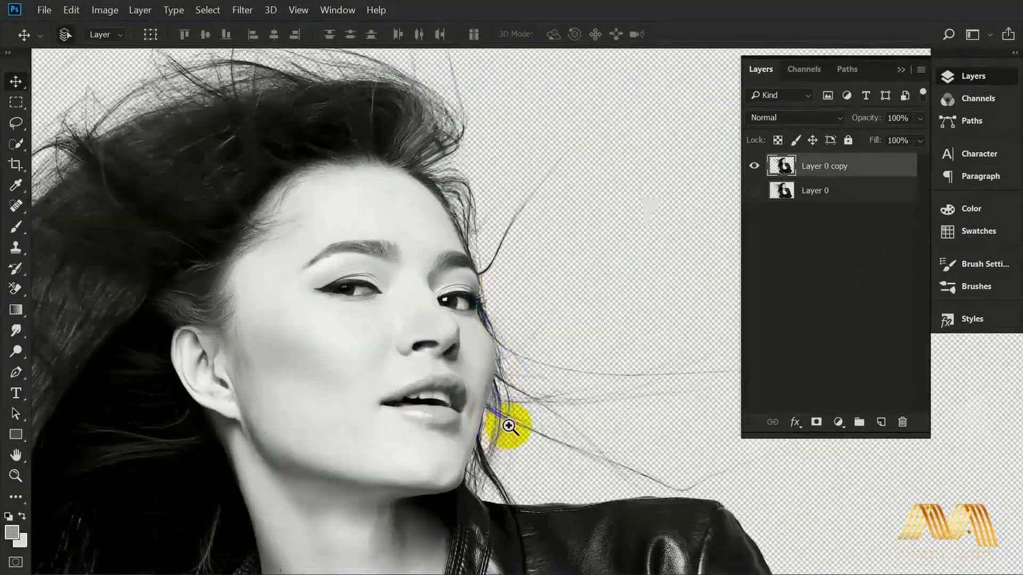
{"action": "left_click", "coordinate": [549, 423], "text": "ctrl"}
{"action": "left_click_drag", "start_coordinate": [469, 337], "coordinate": [406, 377]}
{"action": "mouse_move", "coordinate": [376, 267]}
{"action": "left_mouse_down"}
{"action": "mouse_move", "coordinate": [440, 347]}
{"action": "mouse_move", "coordinate": [343, 328]}
{"action": "left_mouse_up"}
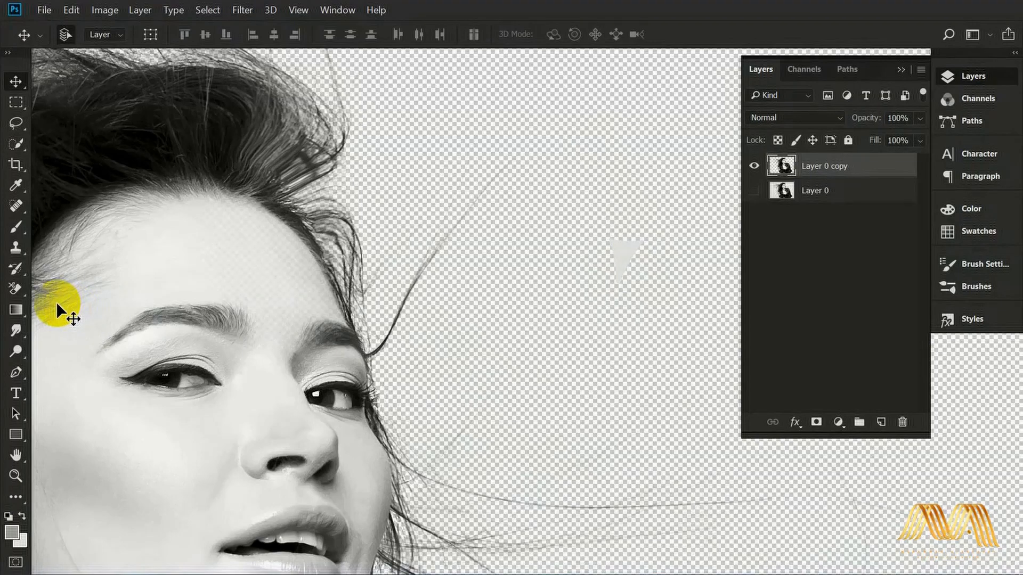
{"action": "left_click", "coordinate": [18, 292]}
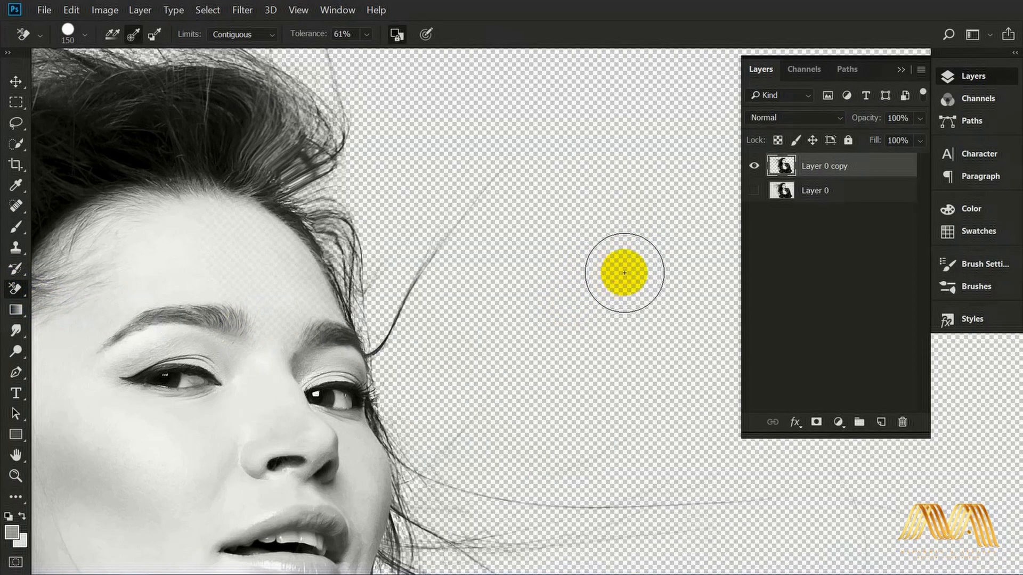
{"action": "left_click_drag", "start_coordinate": [289, 269], "coordinate": [422, 398]}
Step: Examine the cutout edges from the crown down to the jacket hem, and view the whole figure against transparency
{"action": "left_click_drag", "start_coordinate": [392, 277], "coordinate": [539, 353]}
{"action": "left_click_drag", "start_coordinate": [238, 314], "coordinate": [535, 277]}
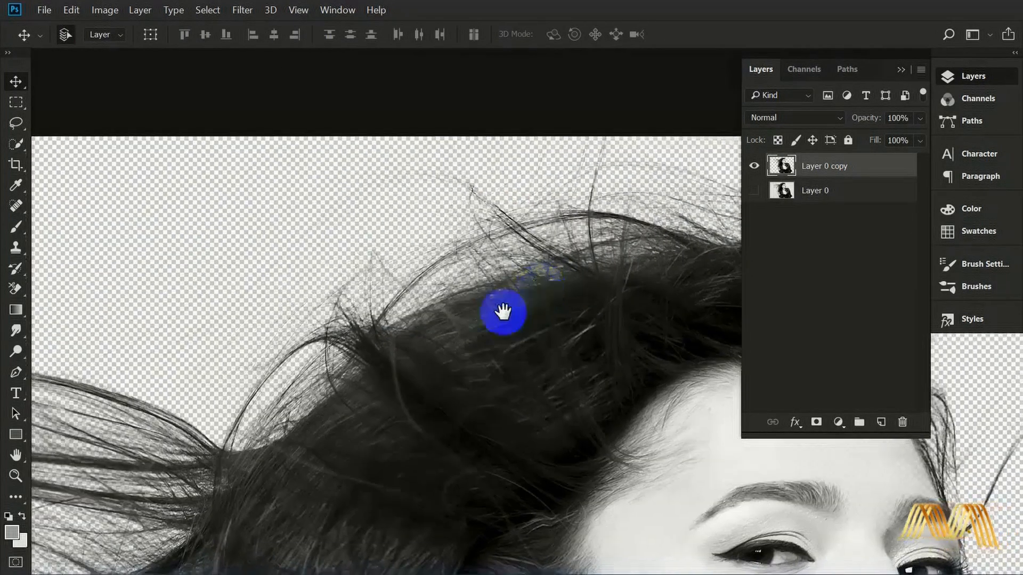
{"action": "left_click_drag", "start_coordinate": [362, 413], "coordinate": [452, 296]}
{"action": "left_click_drag", "start_coordinate": [344, 427], "coordinate": [488, 222]}
{"action": "left_click_drag", "start_coordinate": [466, 387], "coordinate": [469, 176]}
{"action": "left_click_drag", "start_coordinate": [473, 448], "coordinate": [475, 253]}
{"action": "left_click_drag", "start_coordinate": [484, 401], "coordinate": [484, 368]}
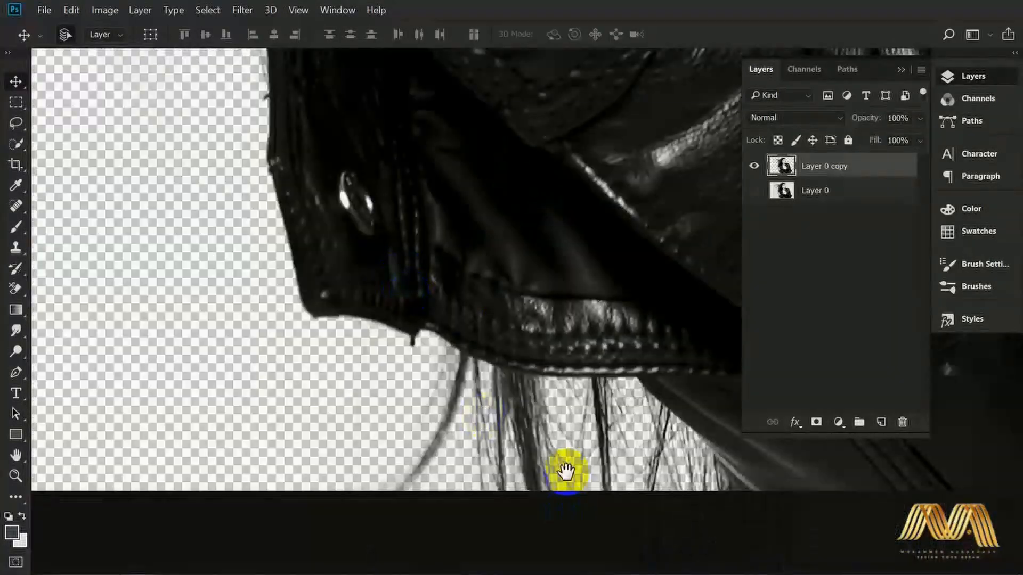
{"action": "left_click_drag", "start_coordinate": [567, 473], "coordinate": [508, 341]}
{"action": "left_click", "coordinate": [567, 322]}
{"action": "key", "text": "ctrl+0"}
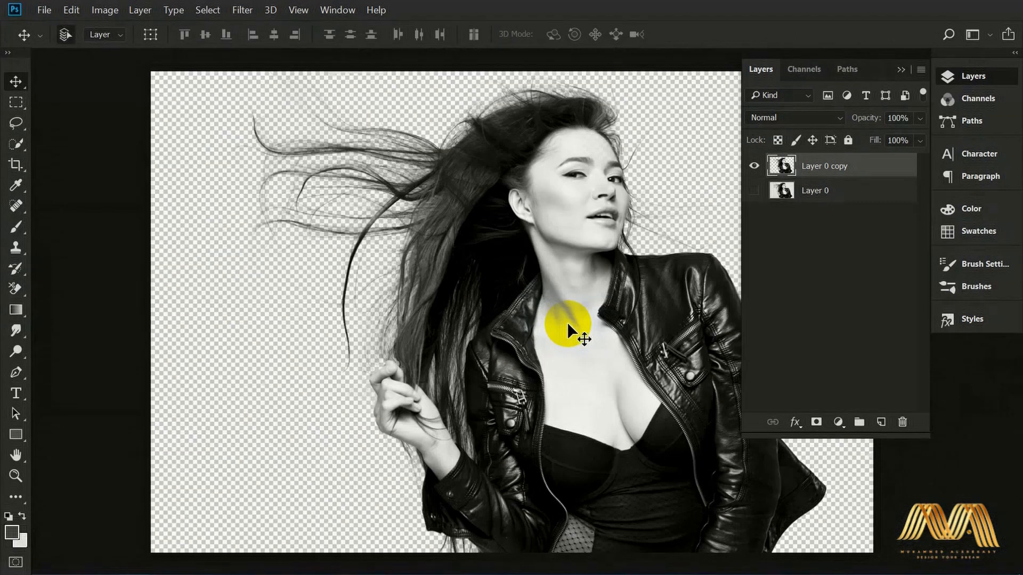
{"action": "left_click_drag", "start_coordinate": [582, 346], "coordinate": [574, 386]}
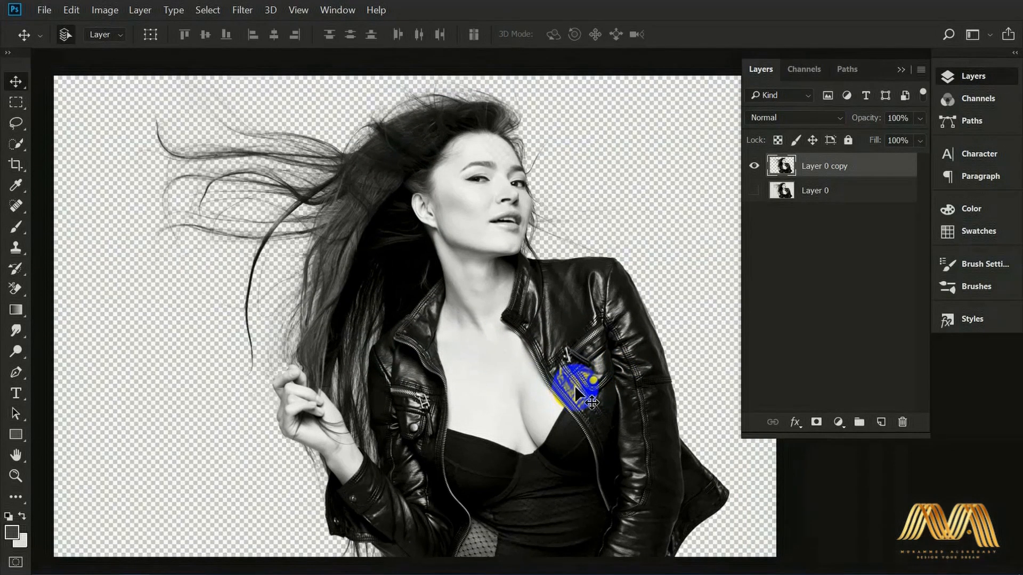